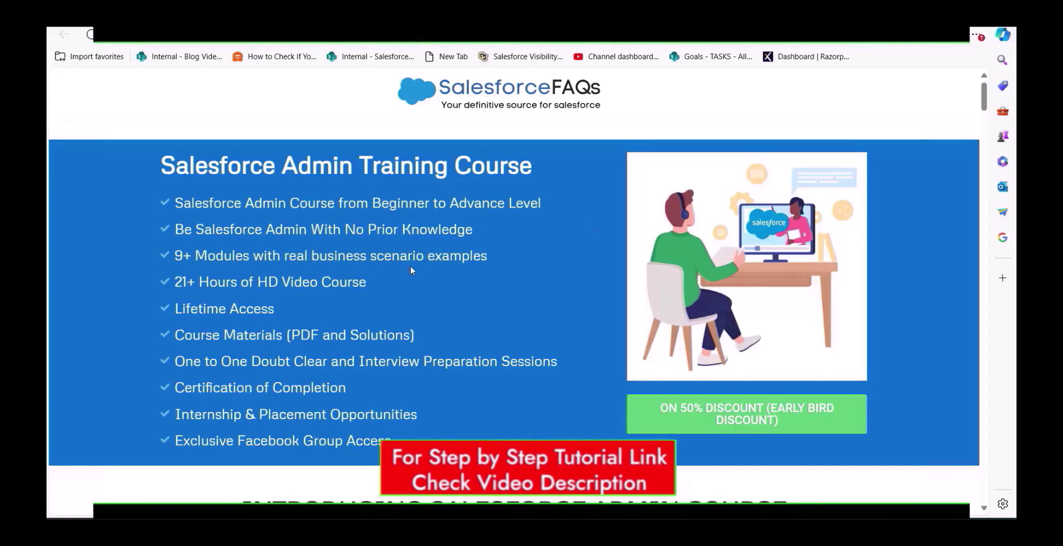
Scroll through the SalesforceFAQs admin course page, then return to Salesforce Setup Home
scroll(438, 277, down, 3)
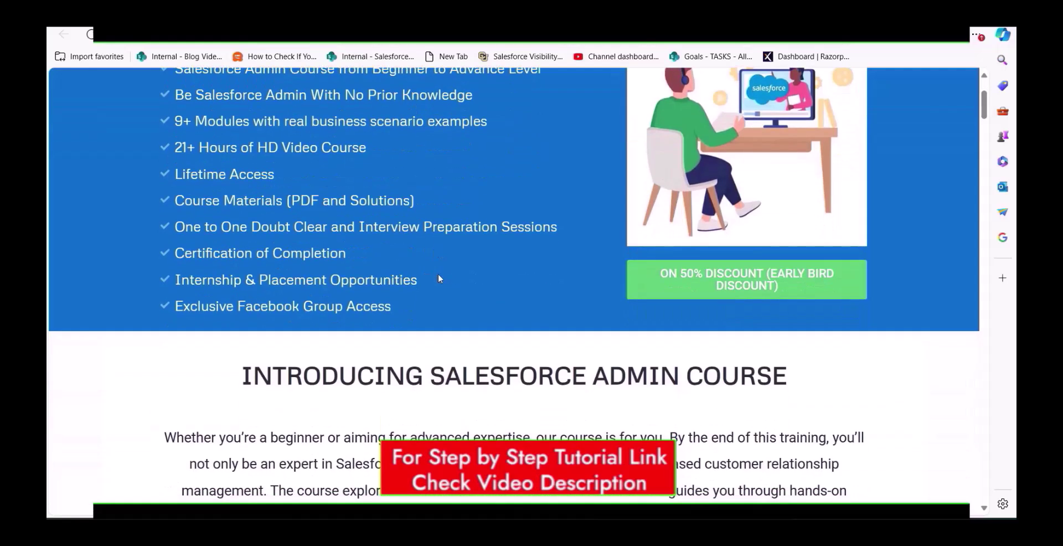
scroll(438, 277, up, 2)
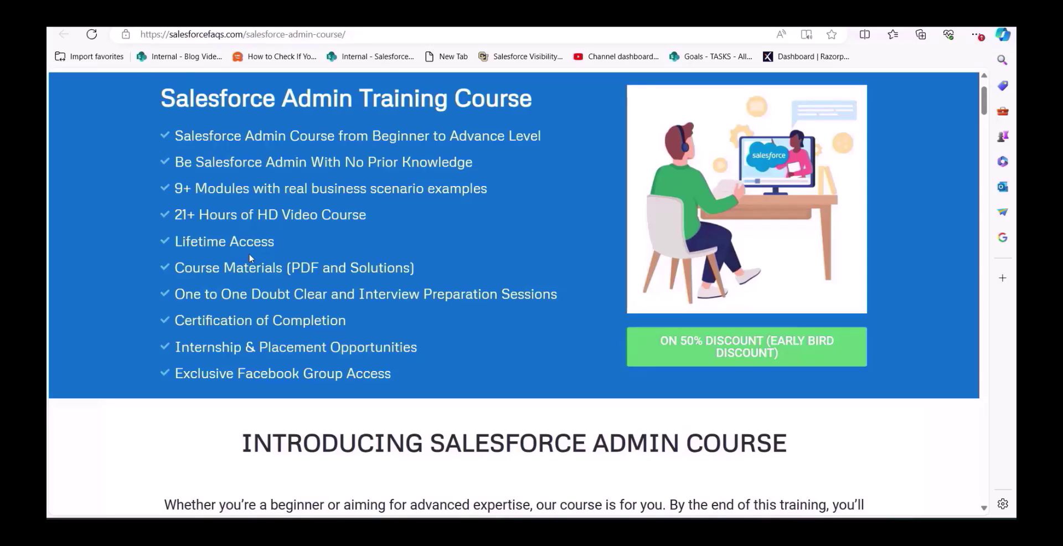
scroll(250, 258, down, 15)
scroll(251, 258, down, 2)
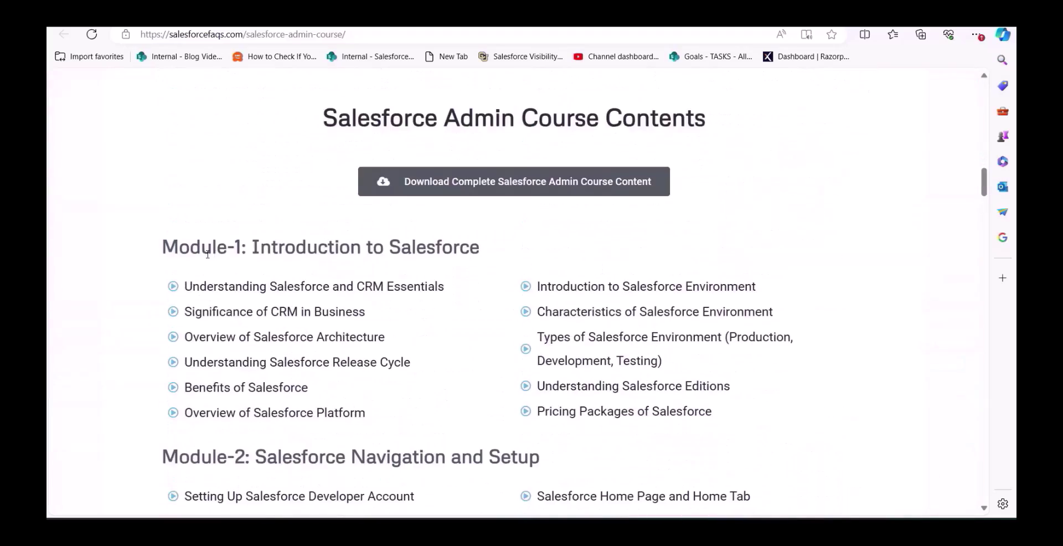
scroll(235, 303, down, 2)
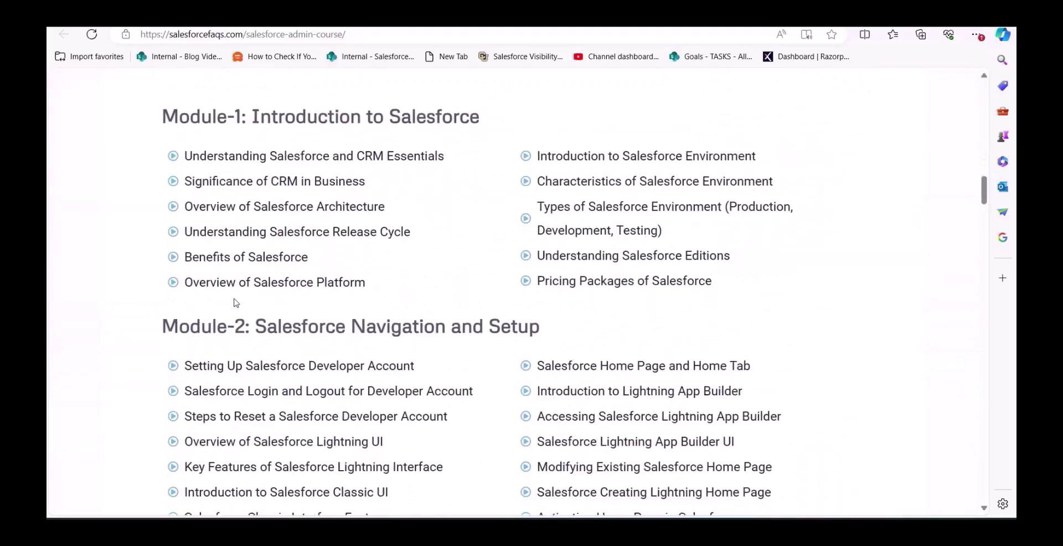
scroll(236, 303, down, 18)
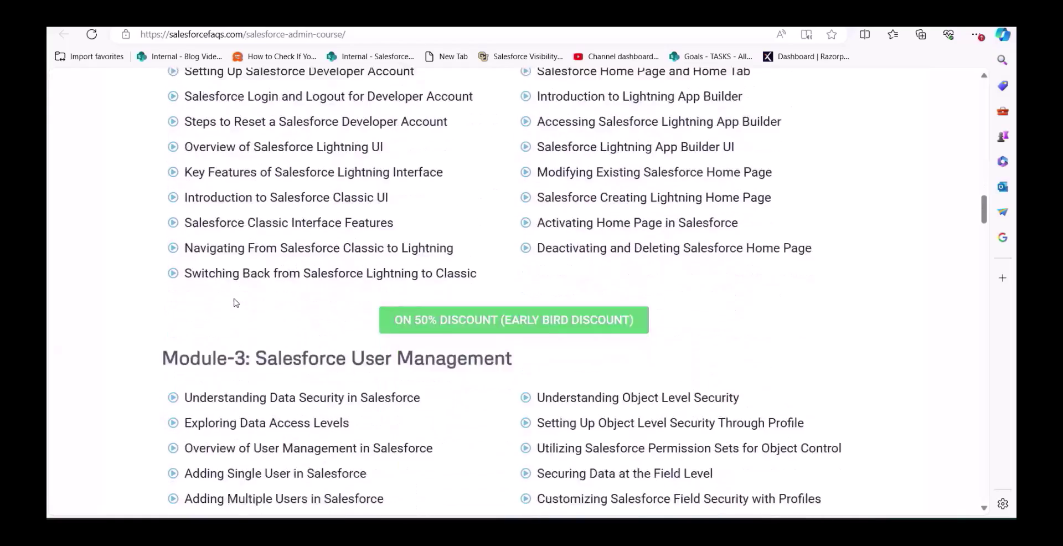
scroll(236, 303, down, 20)
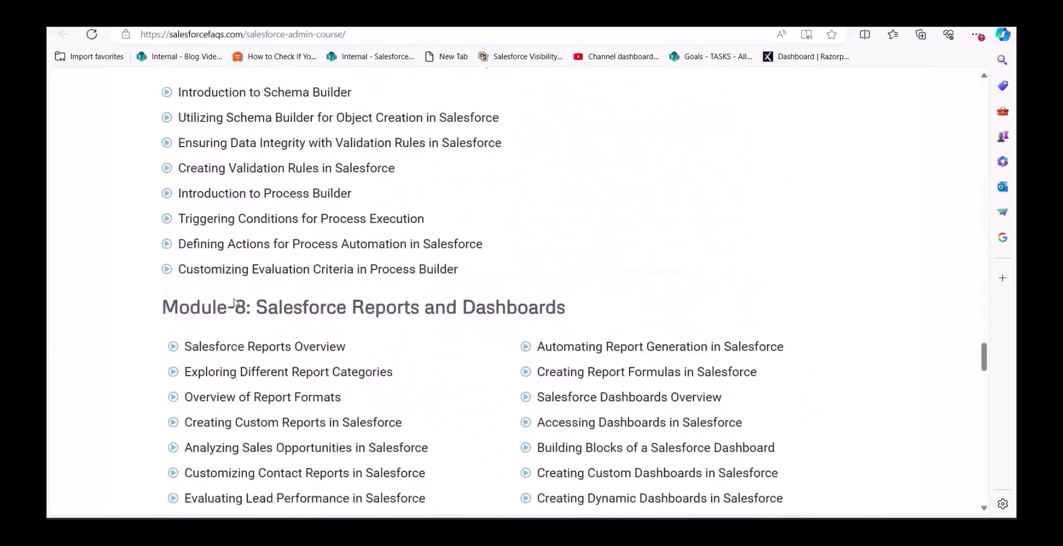
scroll(236, 303, down, 4)
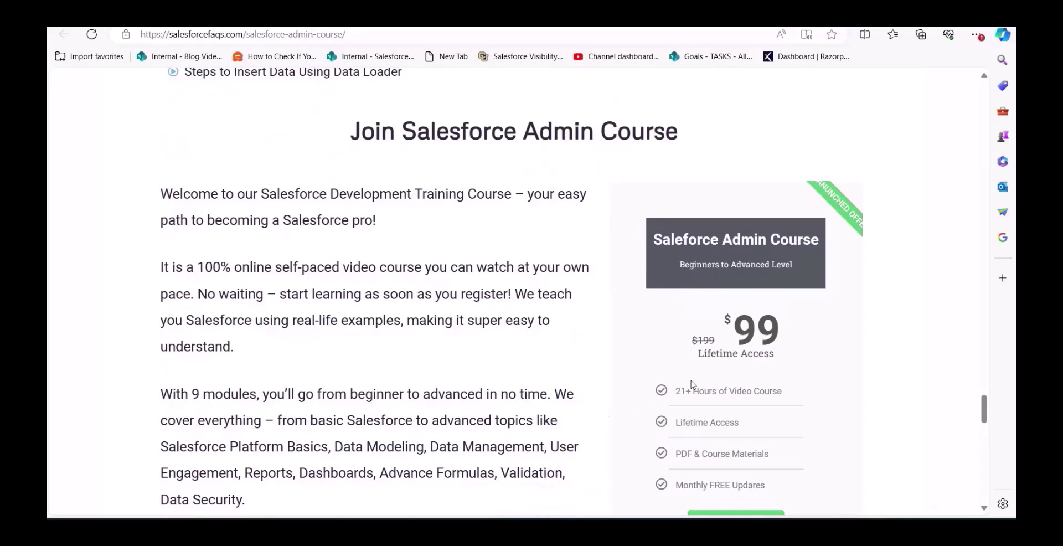
scroll(692, 384, up, 1)
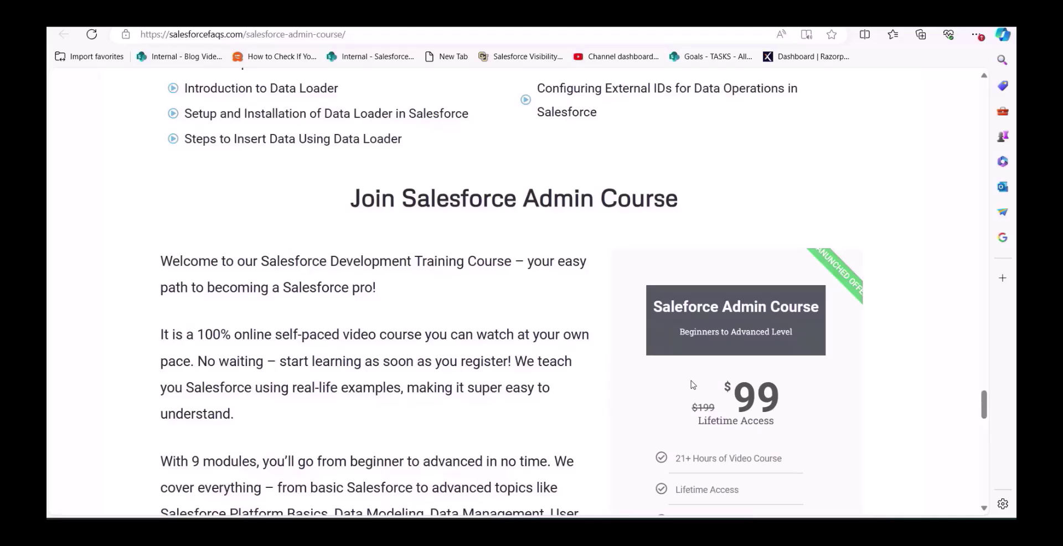
scroll(691, 384, down, 1)
scroll(675, 327, up, 2)
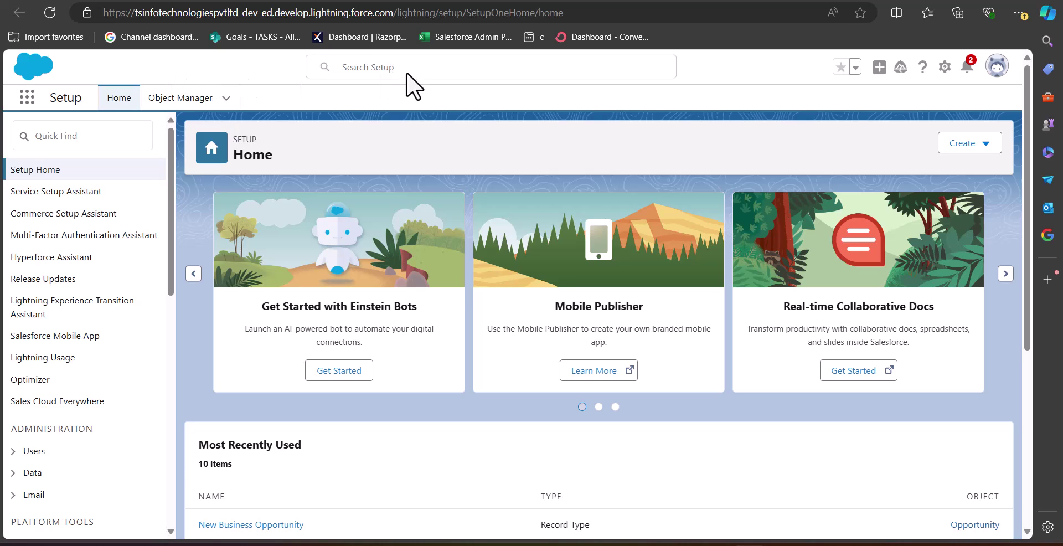
Find the Opportunity object in Object Manager and open its States field from Fields & Relationships
click(211, 103)
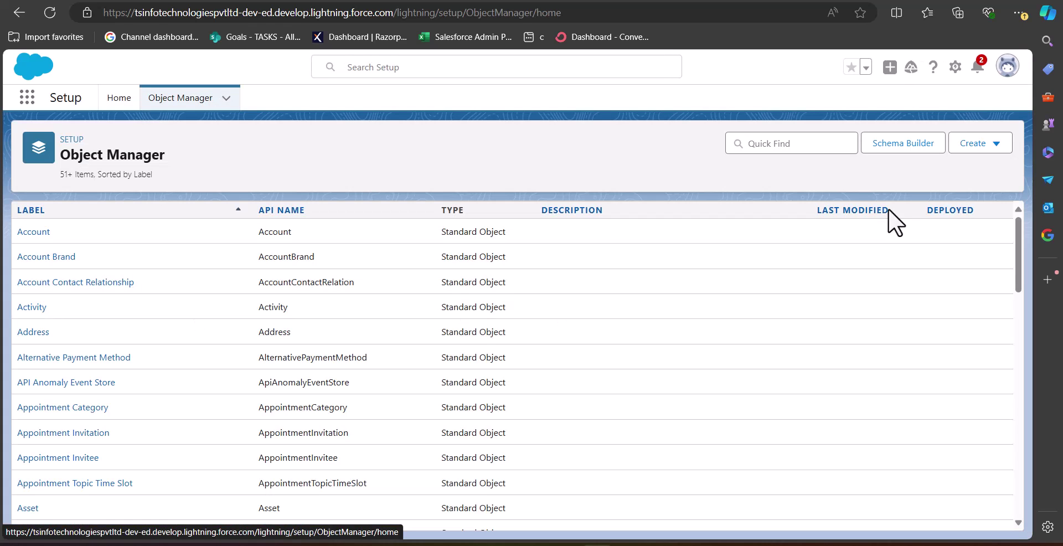
click(795, 149)
text(Oppo)
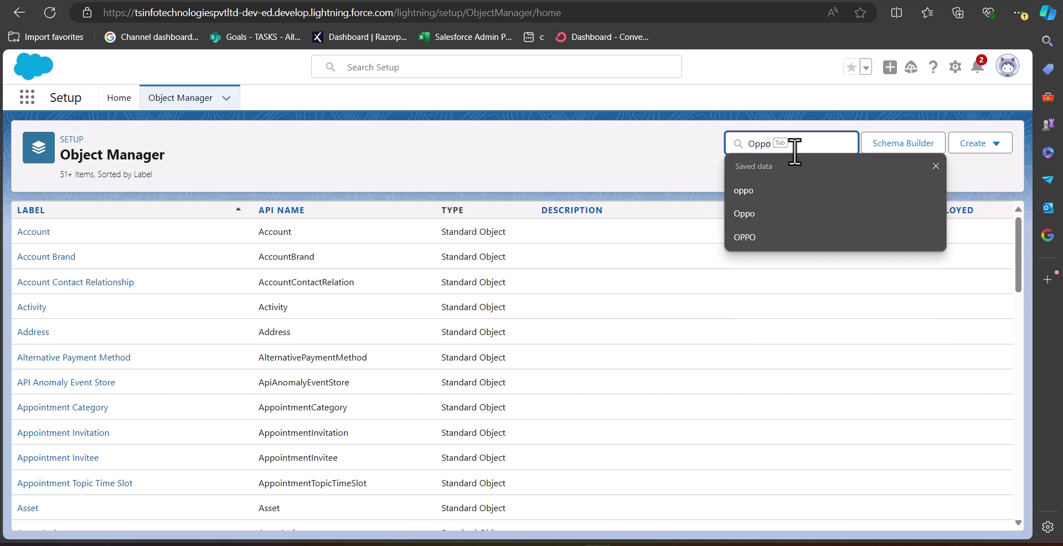
click(34, 231)
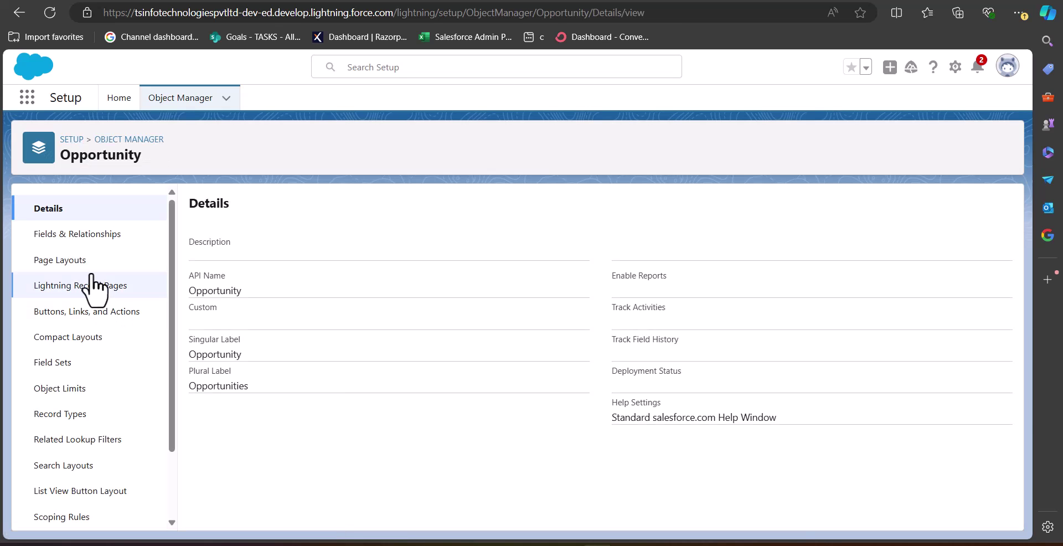
click(110, 238)
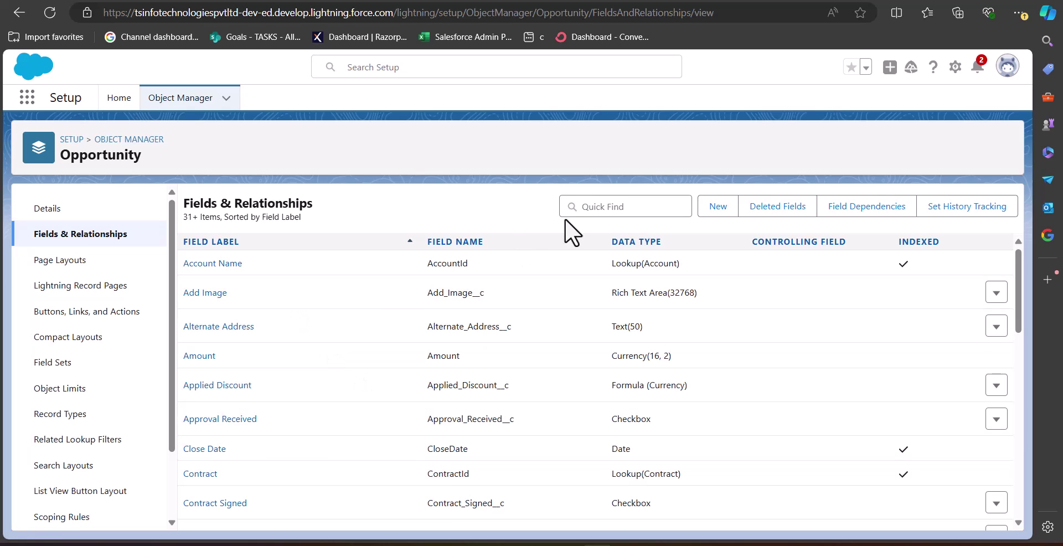
click(624, 215)
text(S)
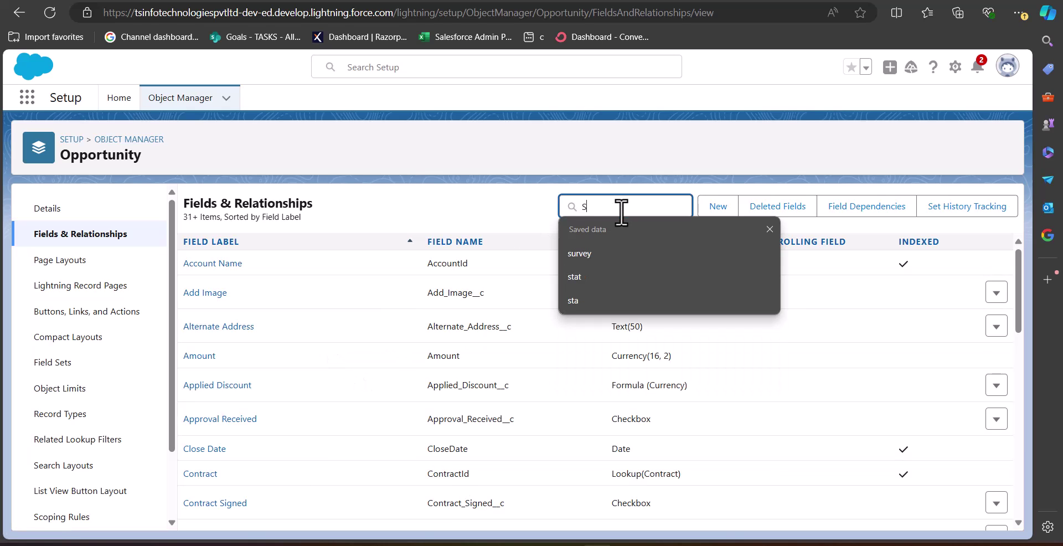
text(tat)
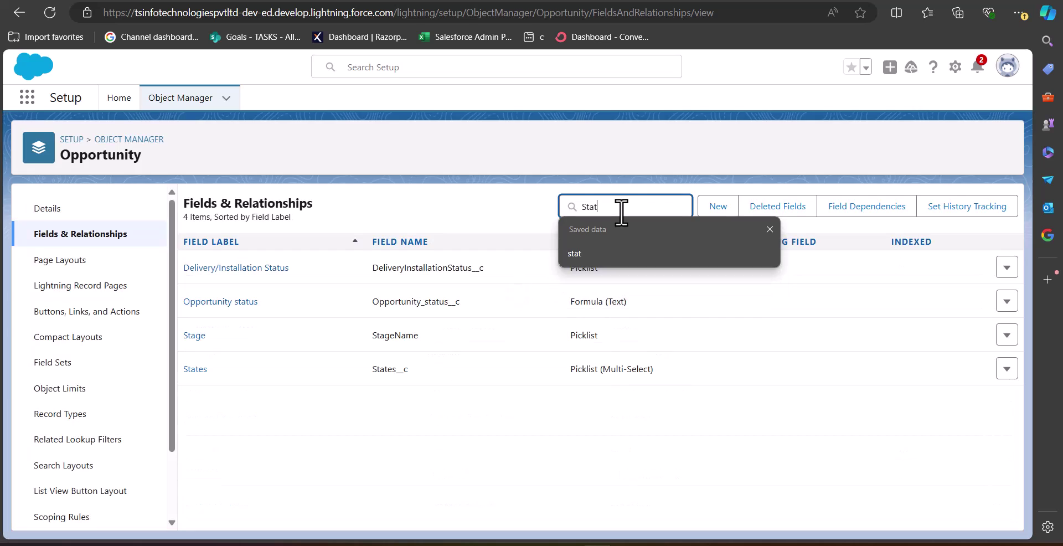
text(es)
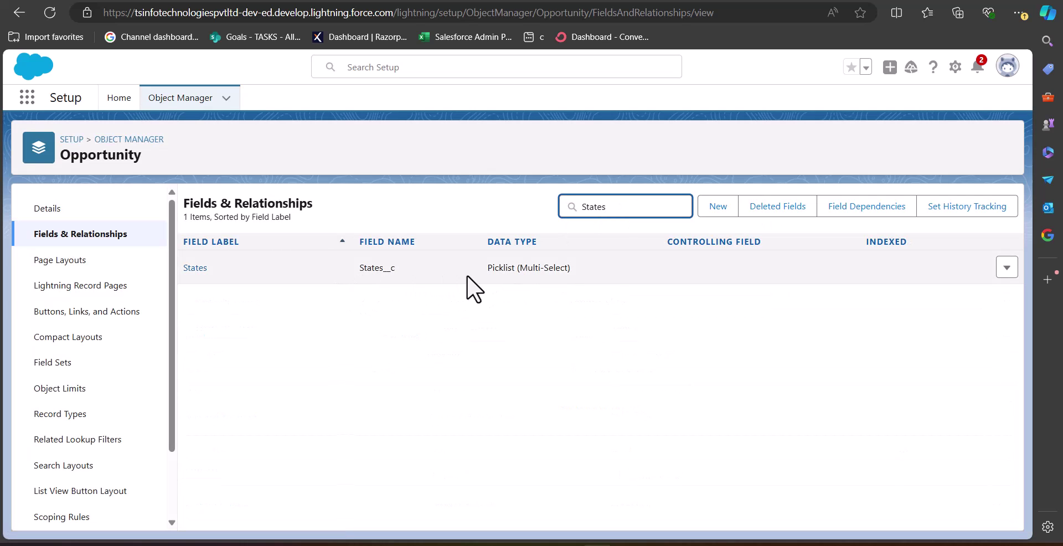
click(194, 269)
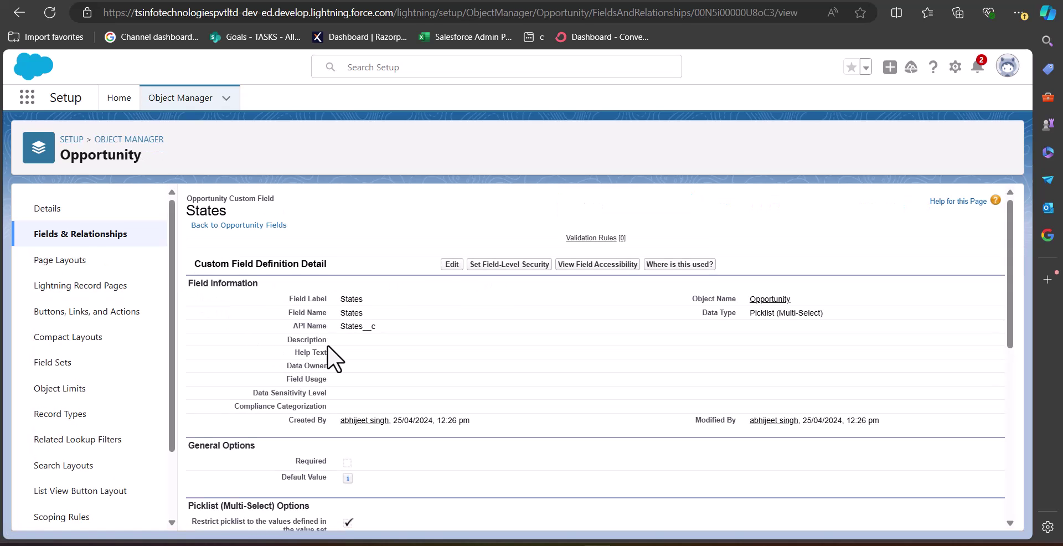
Review the States field's eight picklist values, New York through Dublin
scroll(327, 345, down, 10)
scroll(328, 344, down, 1)
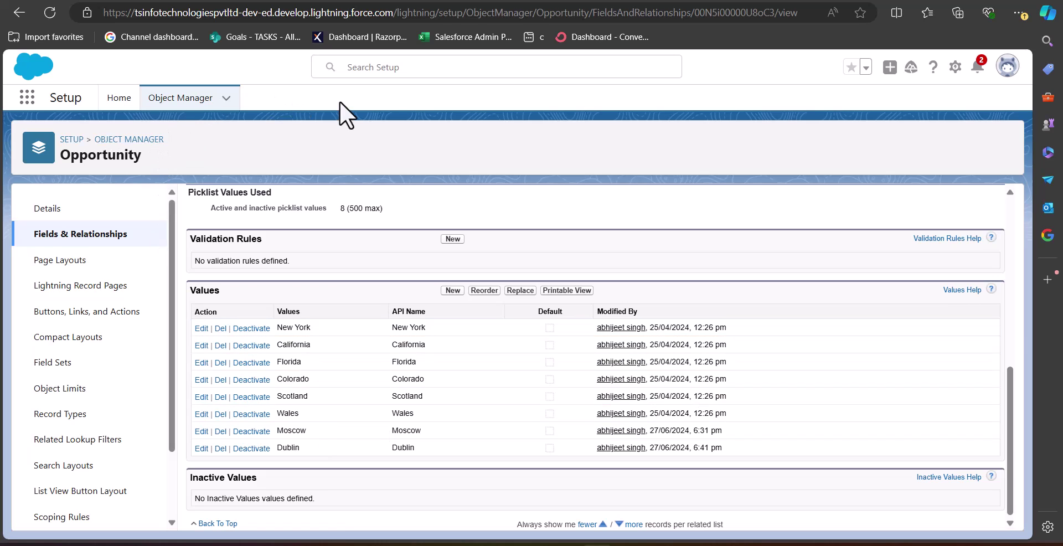
click(955, 76)
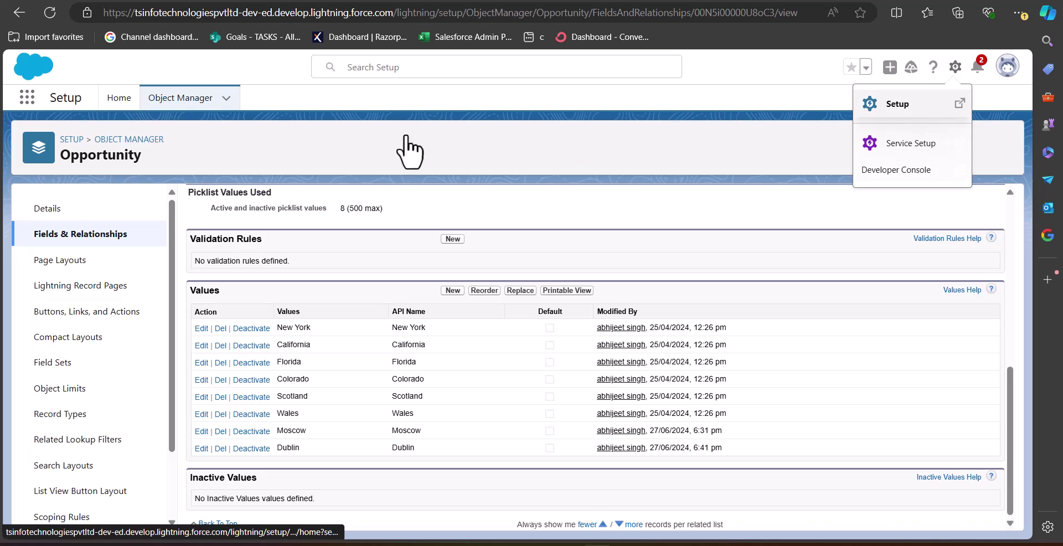
Go to the Flows setup page by searching 'flows' in Quick Find
click(902, 104)
click(71, 142)
text(flows)
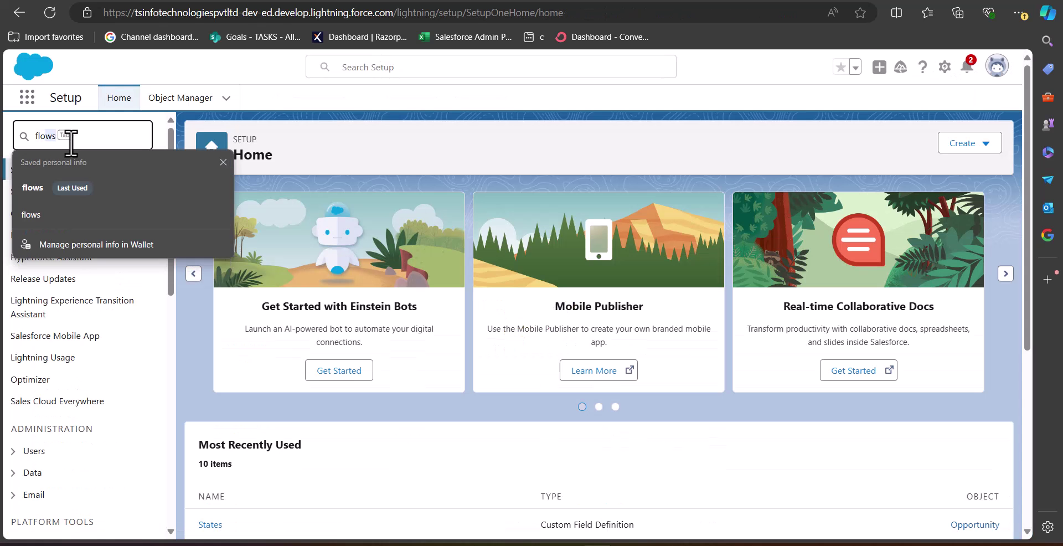
key(Return)
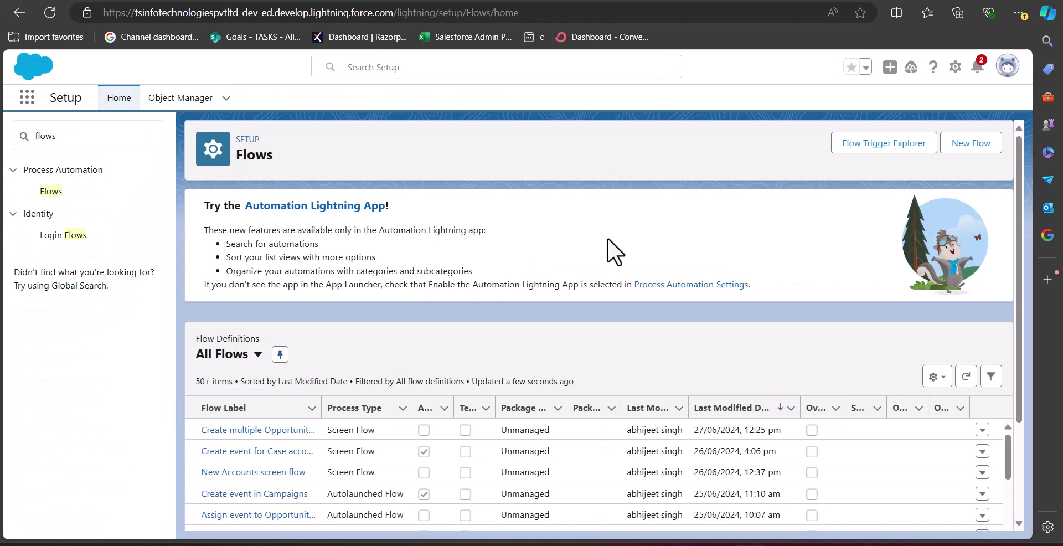
Create a Record-Triggered Flow from scratch on Opportunity, running when a record is created or updated
click(956, 144)
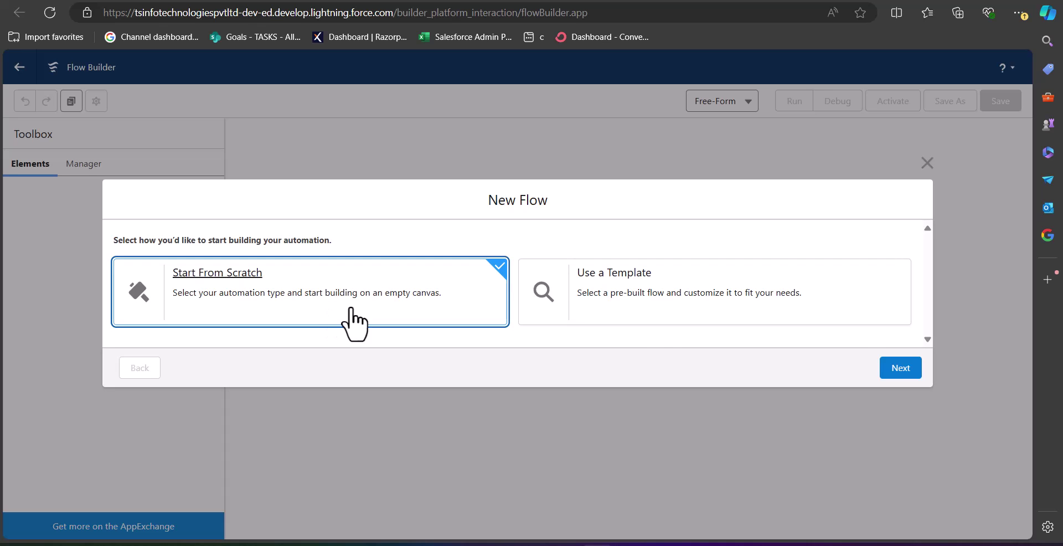
click(888, 384)
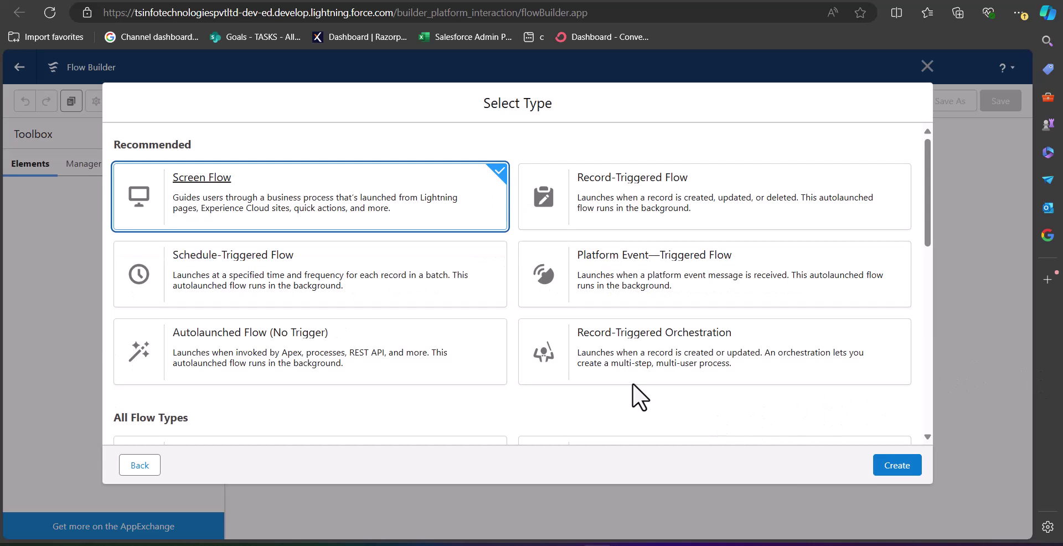
click(658, 202)
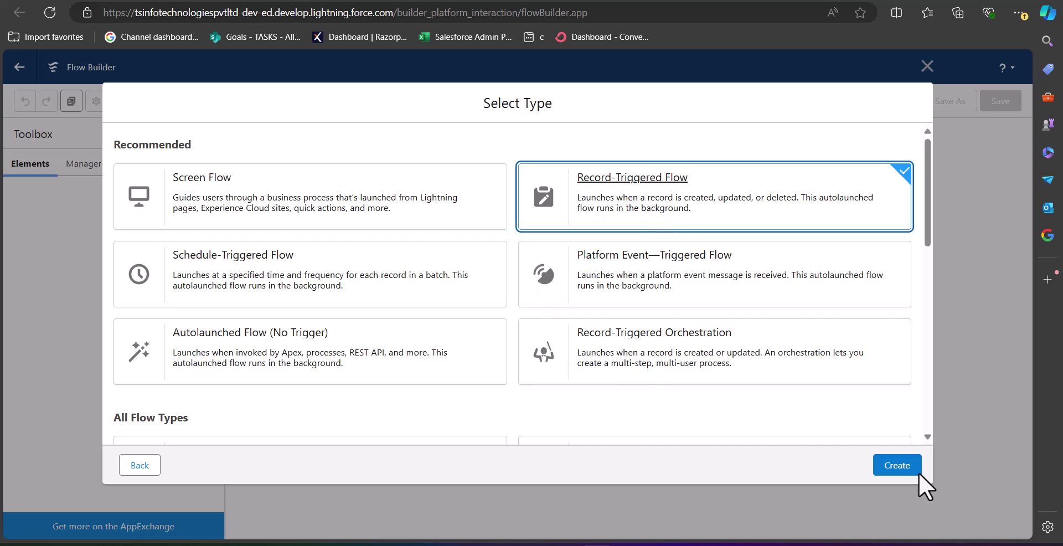
click(896, 465)
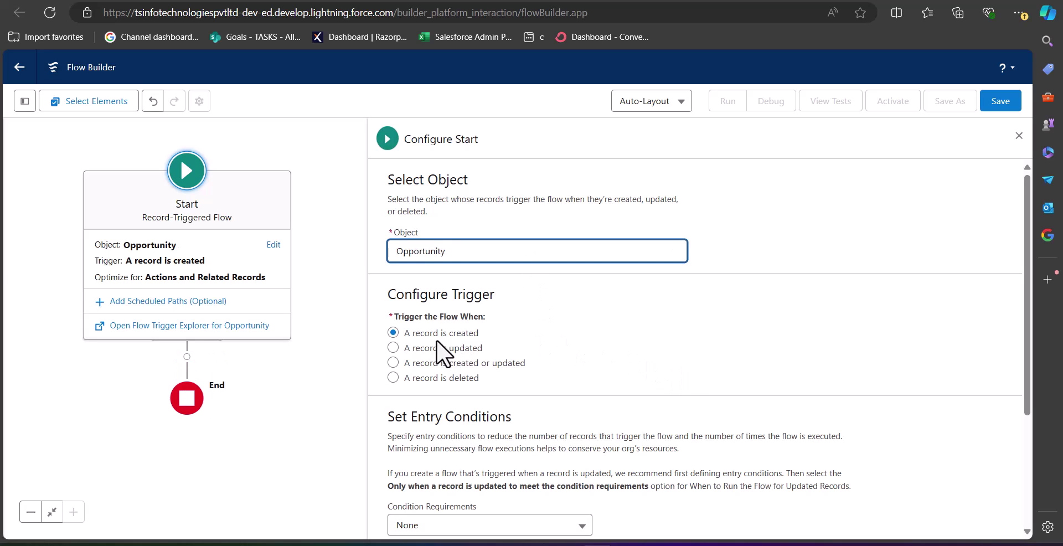
click(393, 362)
Close the start configuration and bring up the Add Element list after the start
scroll(637, 346, down, 3)
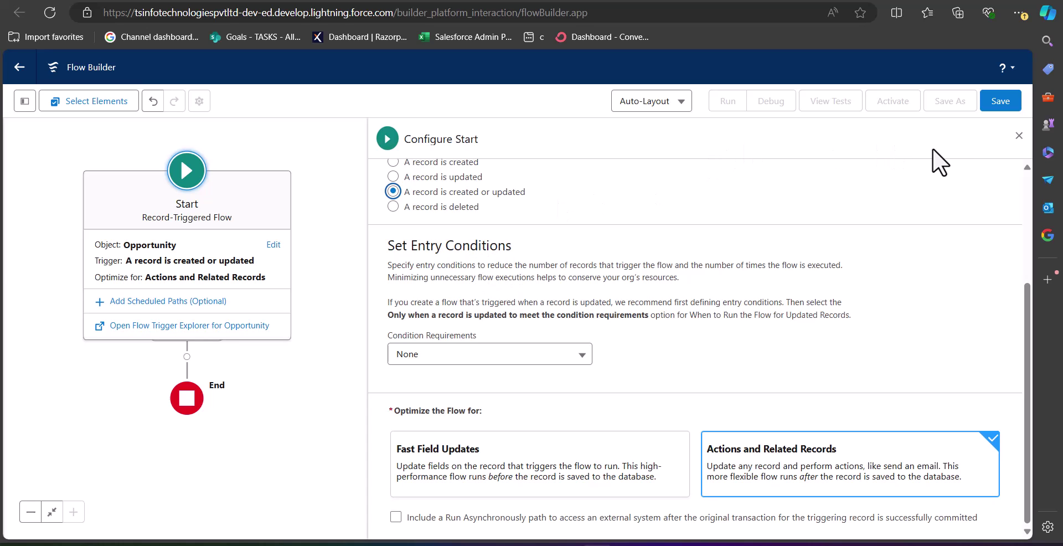
key(Escape)
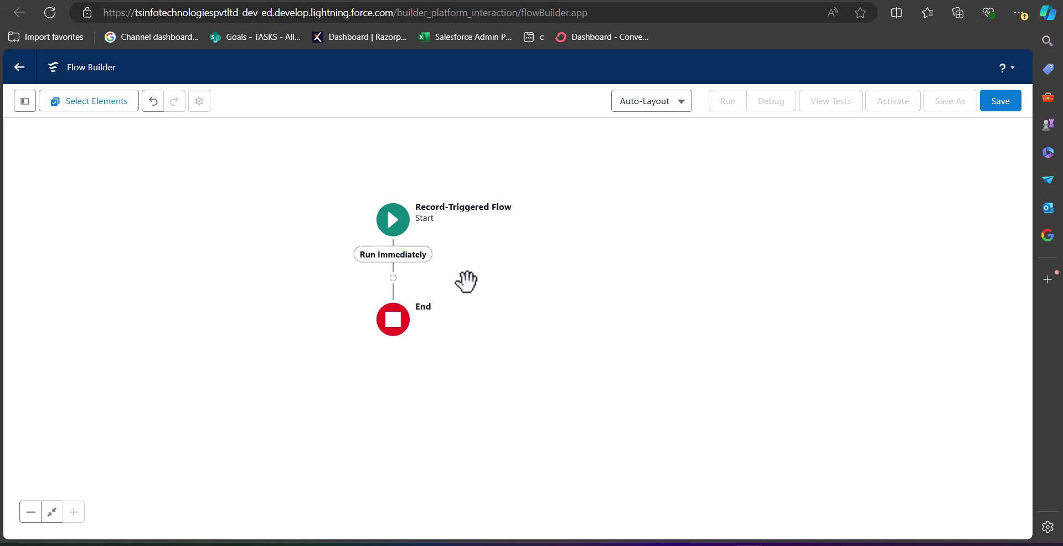
click(393, 279)
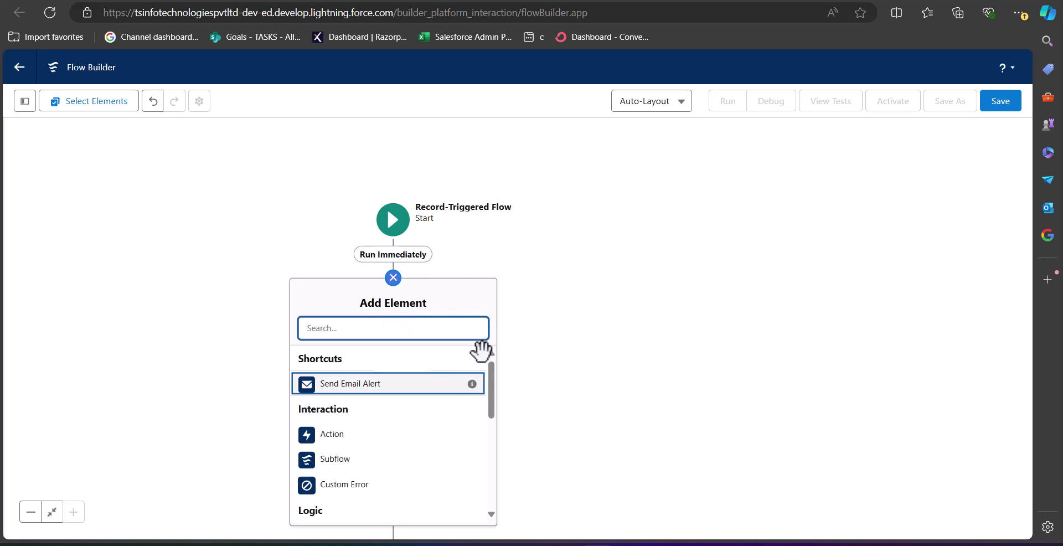
scroll(421, 393, down, 5)
Add an Update Records element labelled 'update Opportunity states' with API name update_Opportunity_states
click(364, 462)
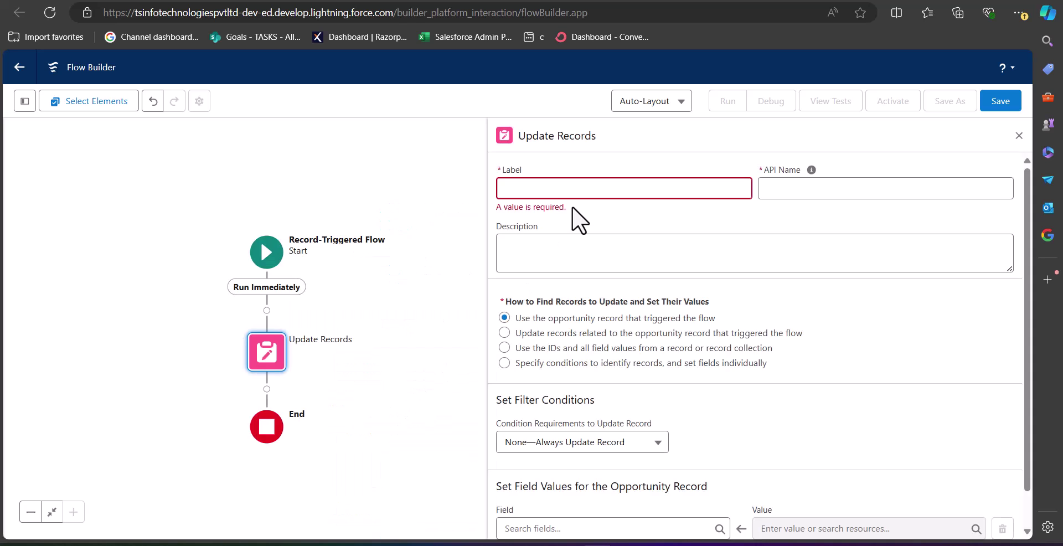
click(569, 188)
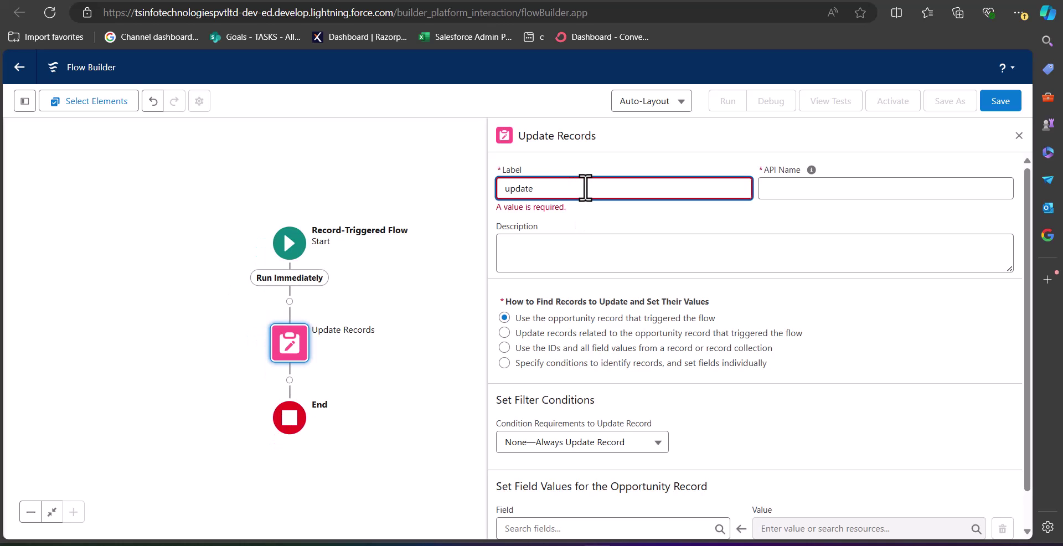
text(rtunity states)
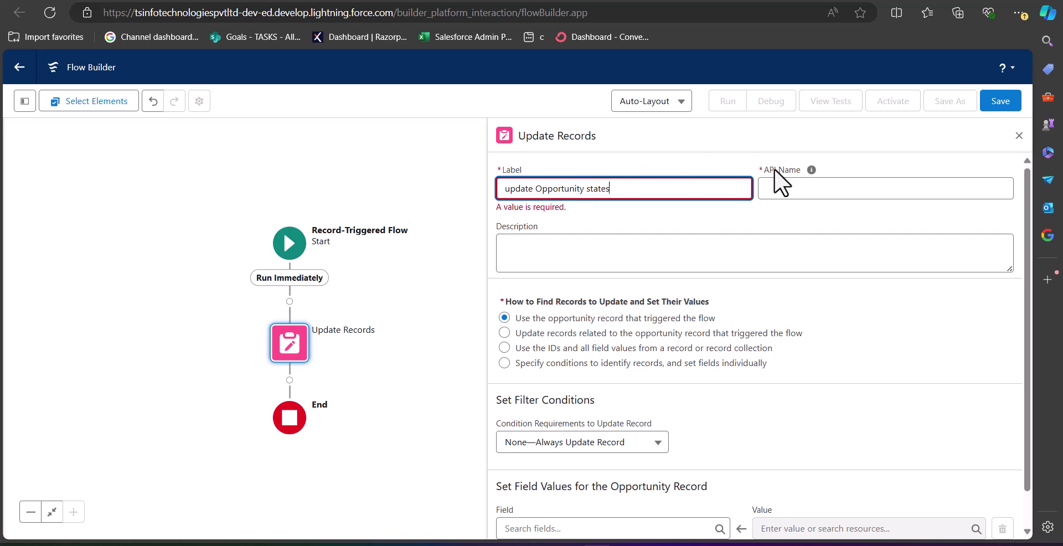
click(800, 188)
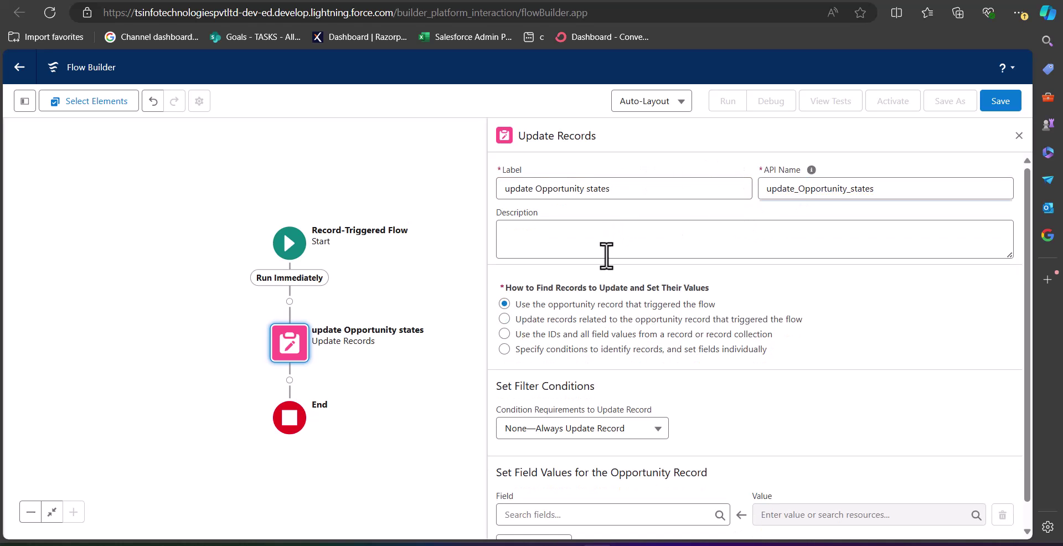
scroll(615, 277, down, 1)
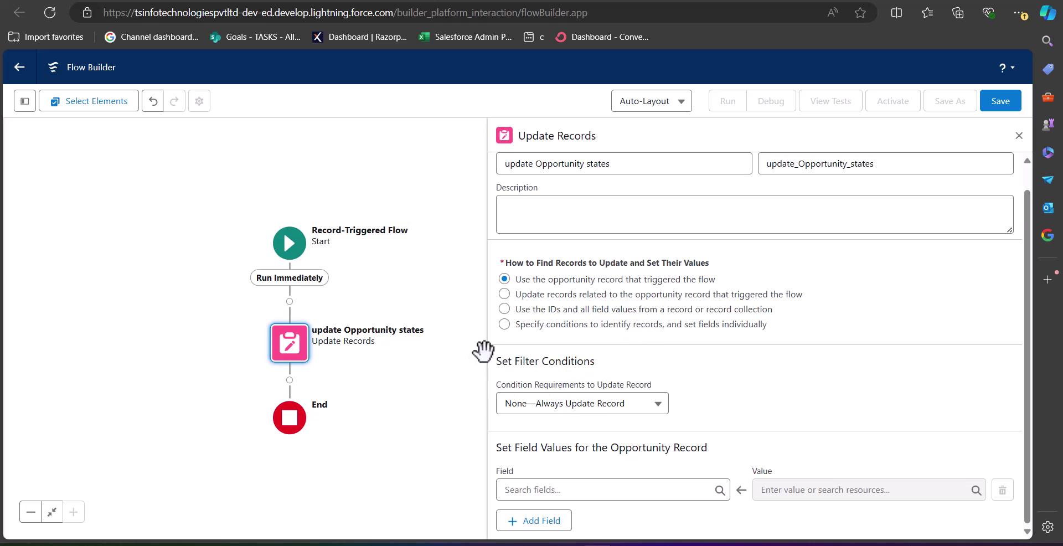
Require all conditions met, with the condition Country__c Equals United States of America
click(635, 405)
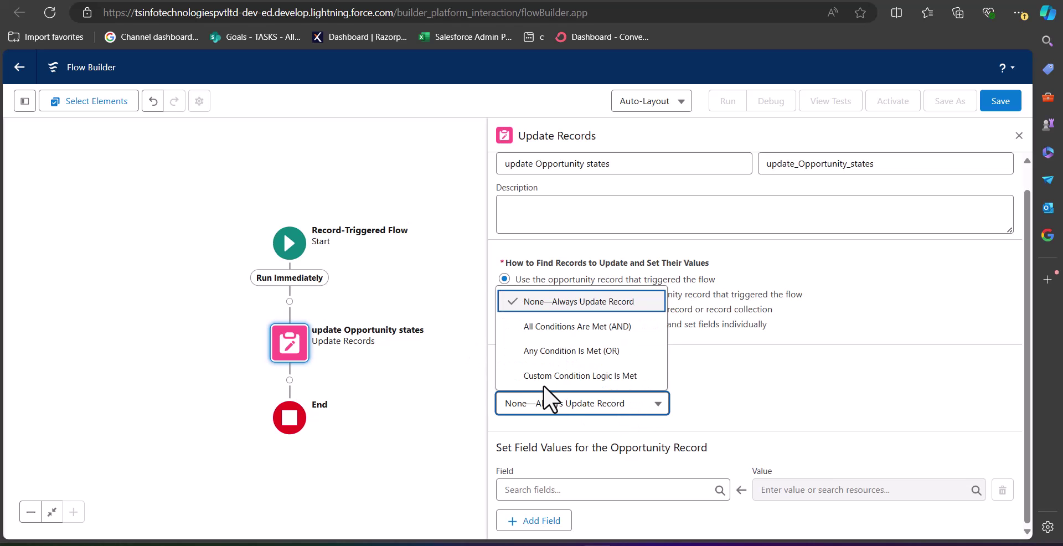
click(577, 332)
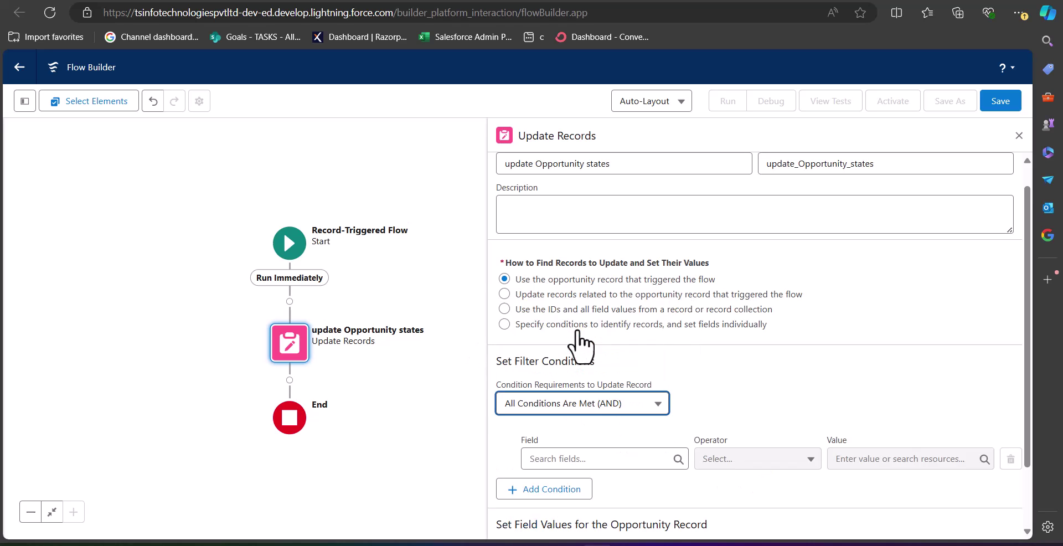
scroll(653, 410, down, 1)
click(582, 381)
text(count)
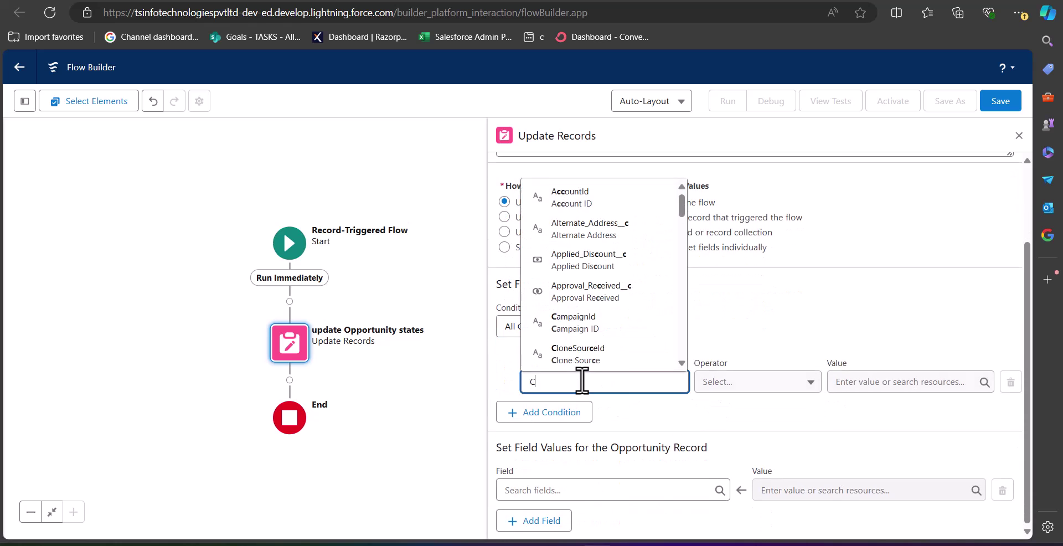
click(604, 301)
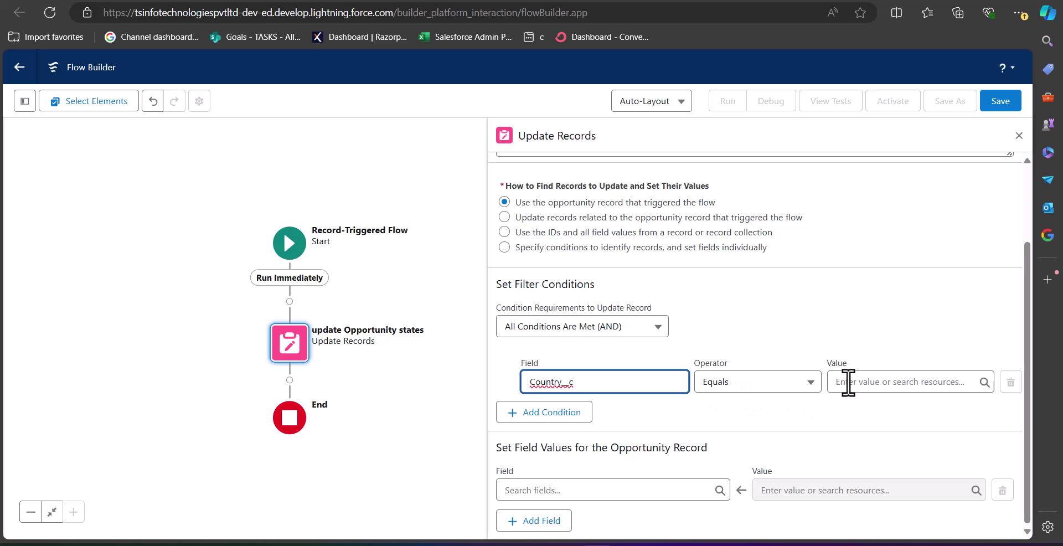
click(847, 382)
text(Uni)
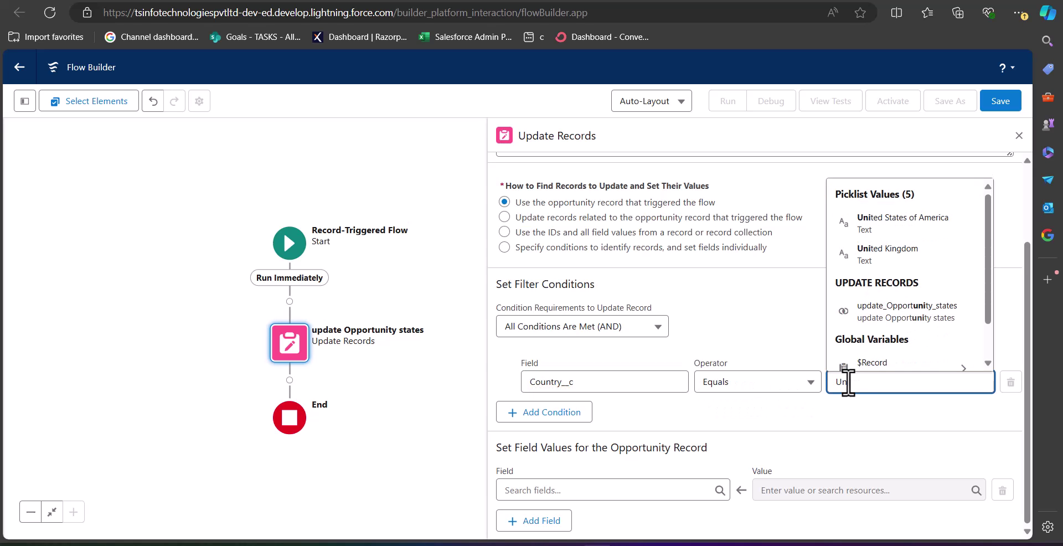
key(Down)
key(Return)
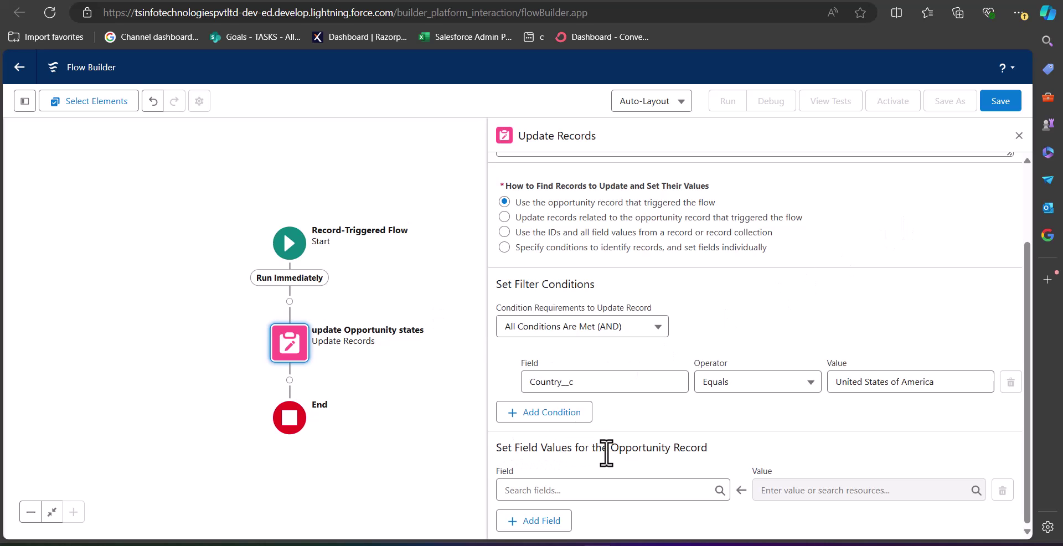
Choose States__c as the opportunity field to set
click(610, 493)
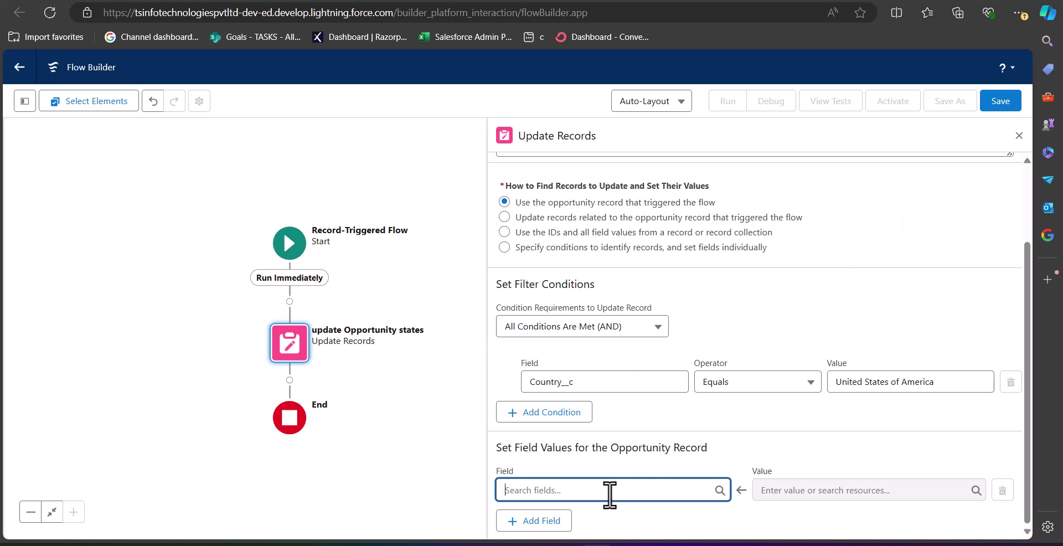
text(states)
key(Return)
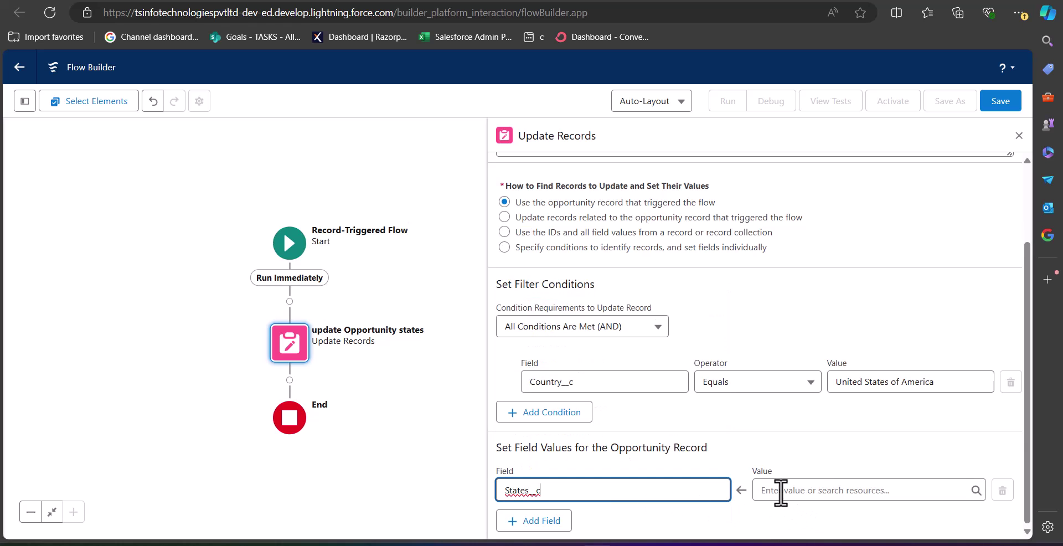
Create a new Formula resource named Select_USStates with Text data type for the States__c value
click(808, 491)
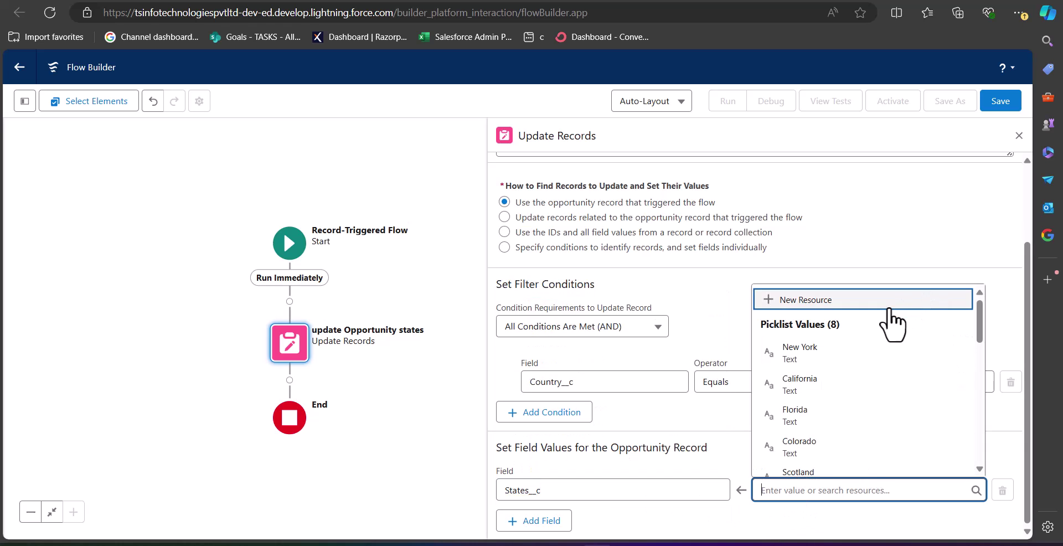
click(818, 299)
click(475, 239)
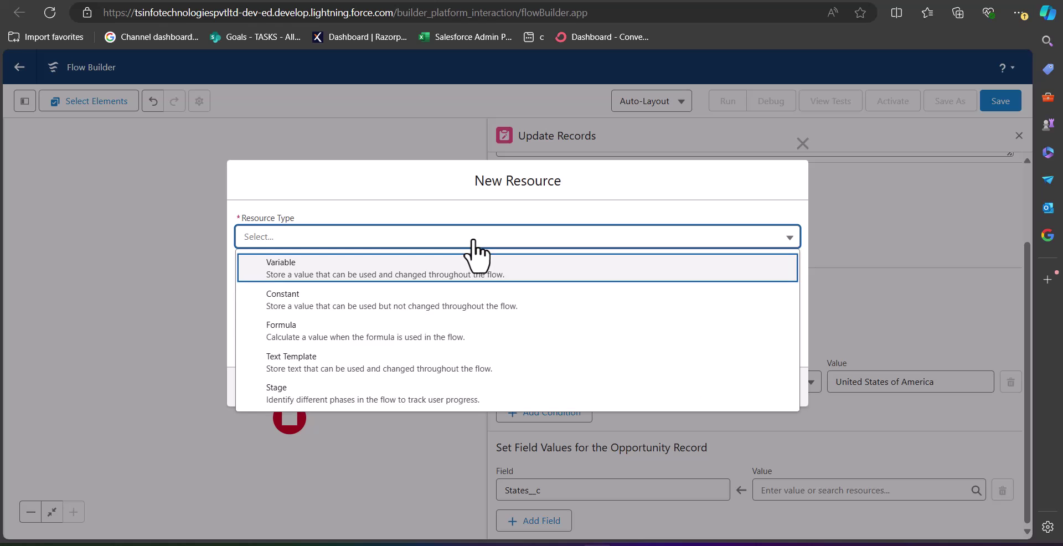
click(274, 332)
click(356, 212)
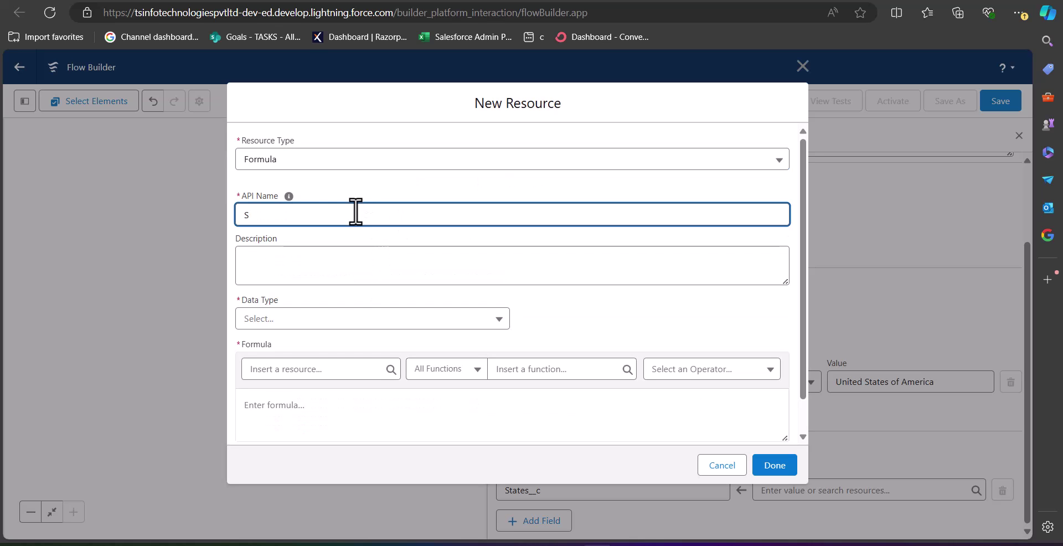
text(Select_USS)
text(tates)
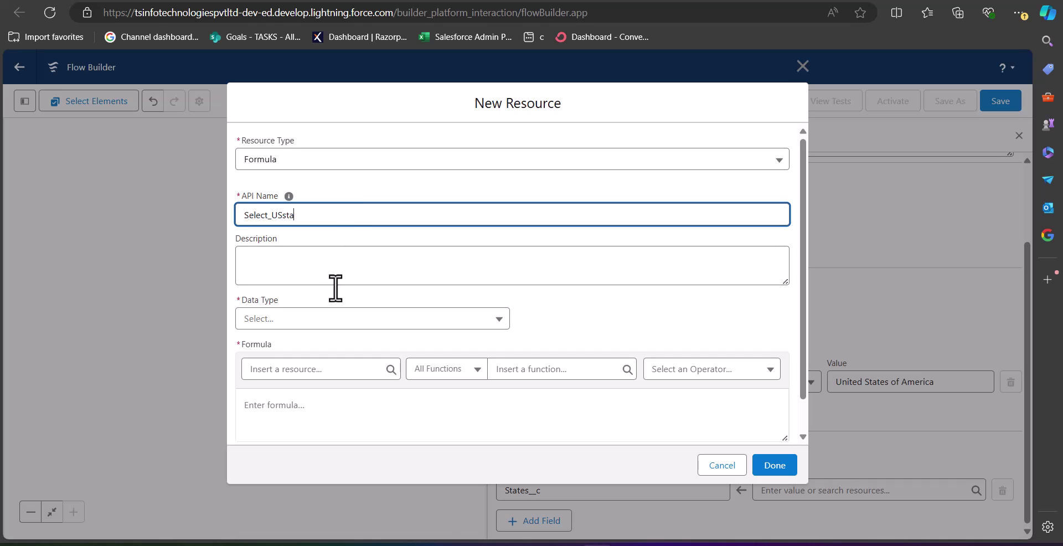
click(408, 322)
click(342, 359)
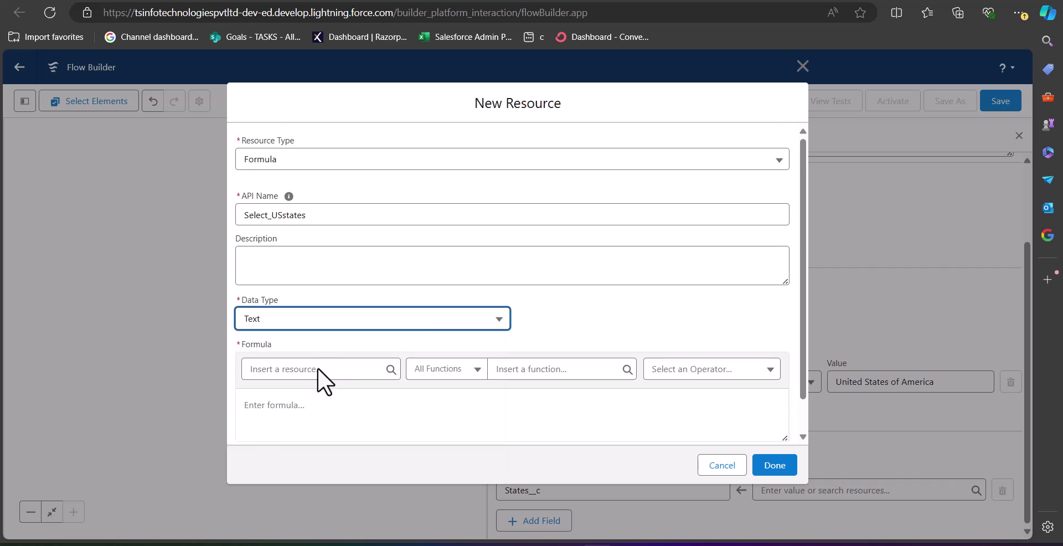
click(315, 371)
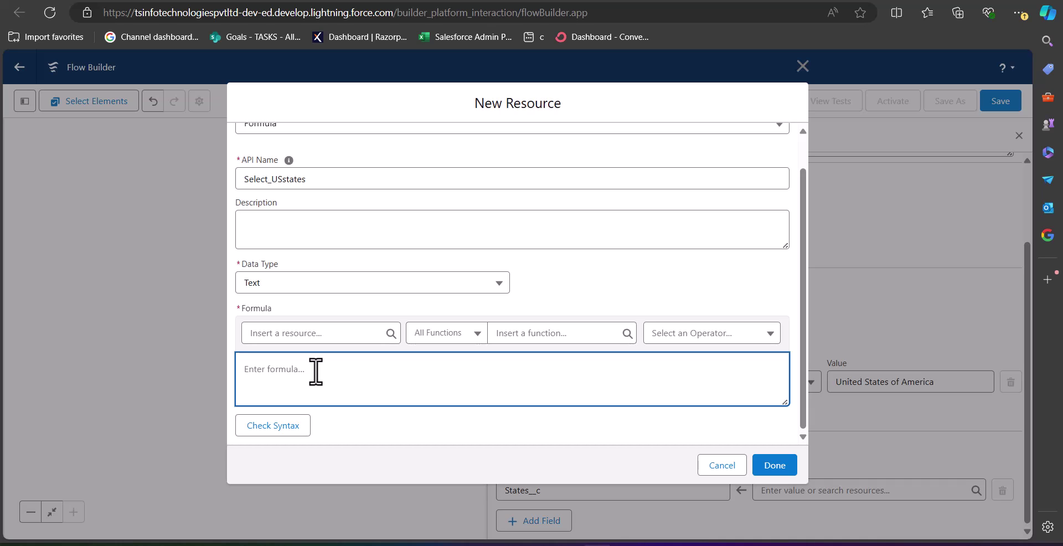
Enter the formula LEFT("New York; California; Florida; Colorado") and finish the Select_USstates resource
text(LEFT()
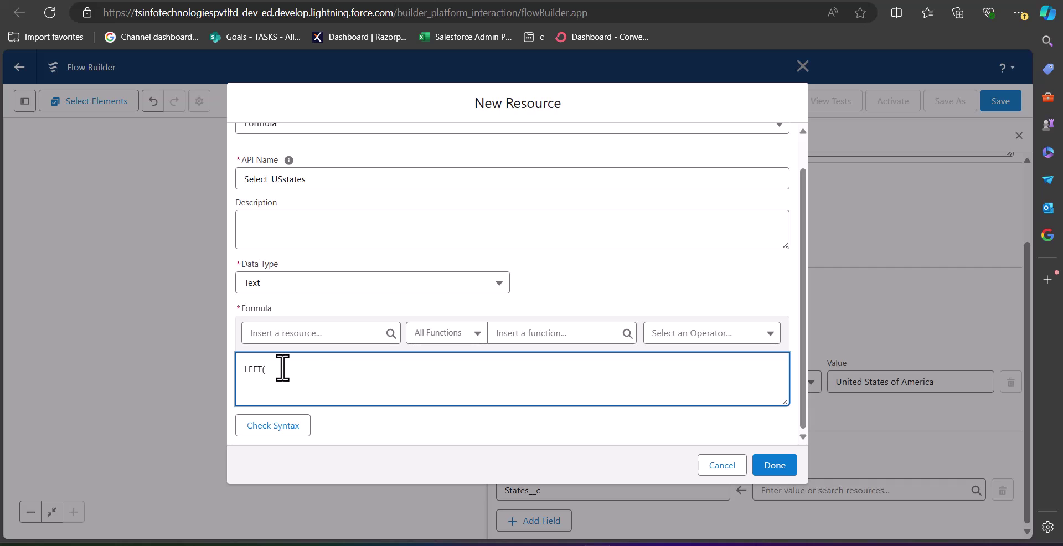
text("New York)
text(; California; Florida; Colorado)
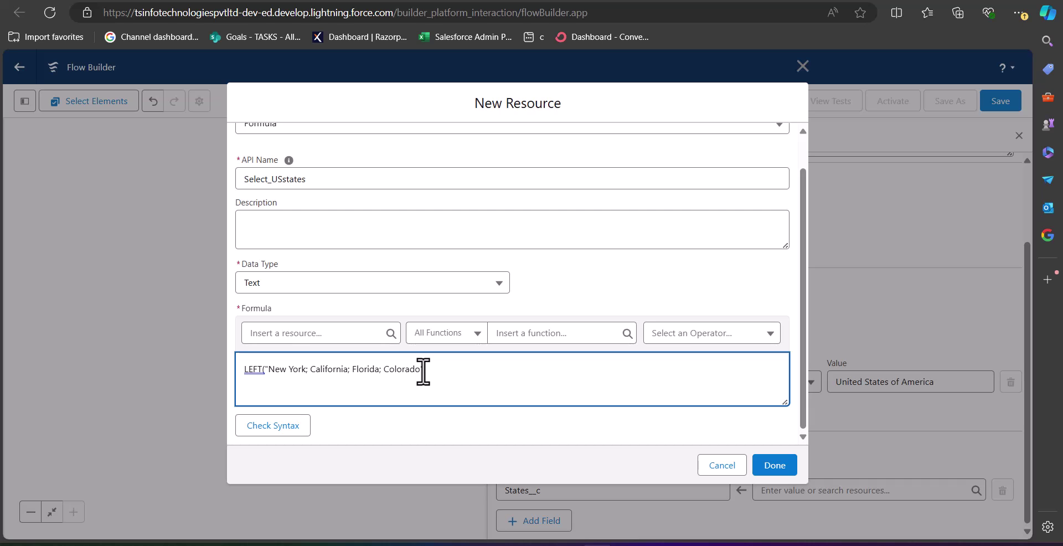
text("))
click(775, 465)
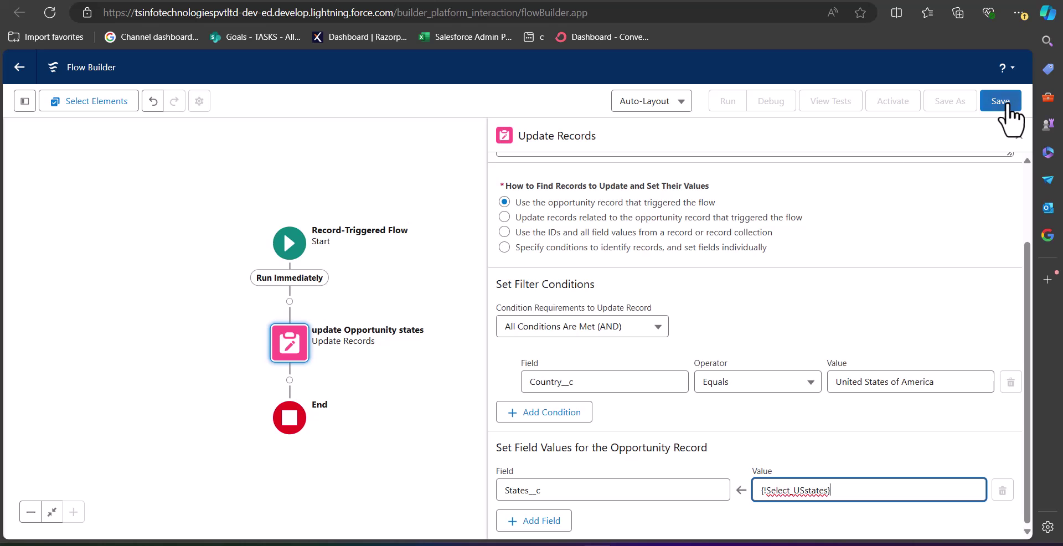
click(1005, 105)
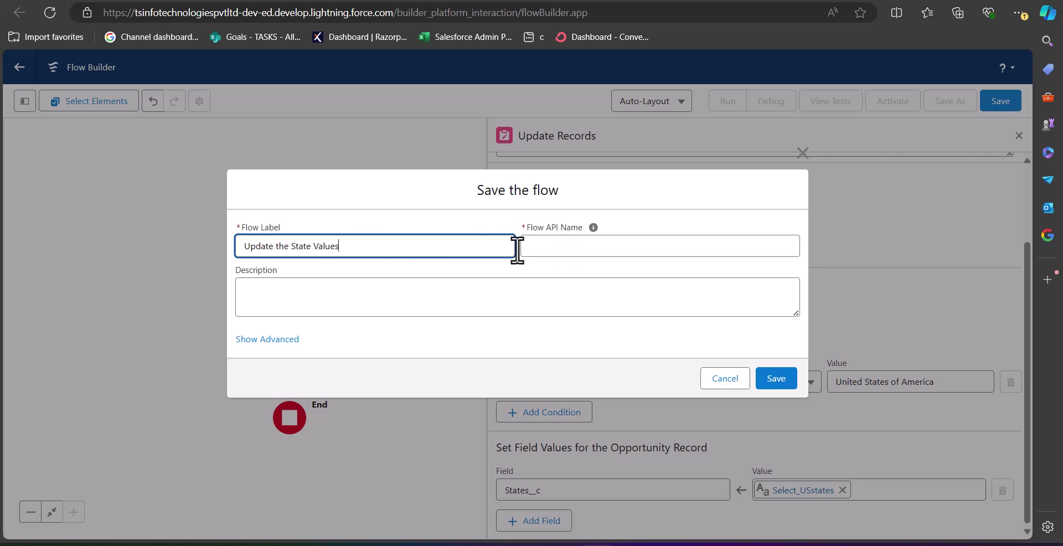
Save the flow as 'Update the State Values' with an auto-filled API name
click(567, 249)
click(492, 291)
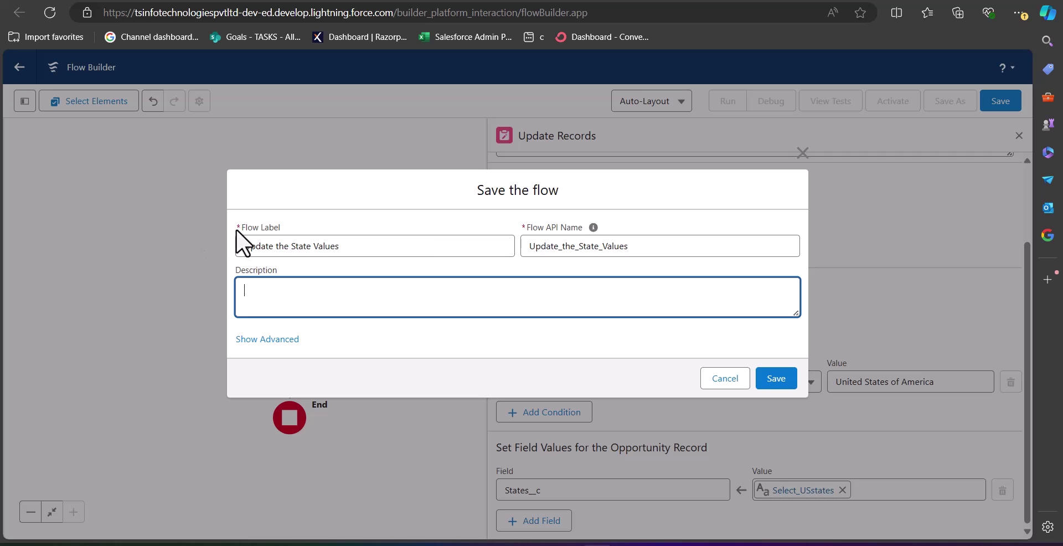
click(773, 379)
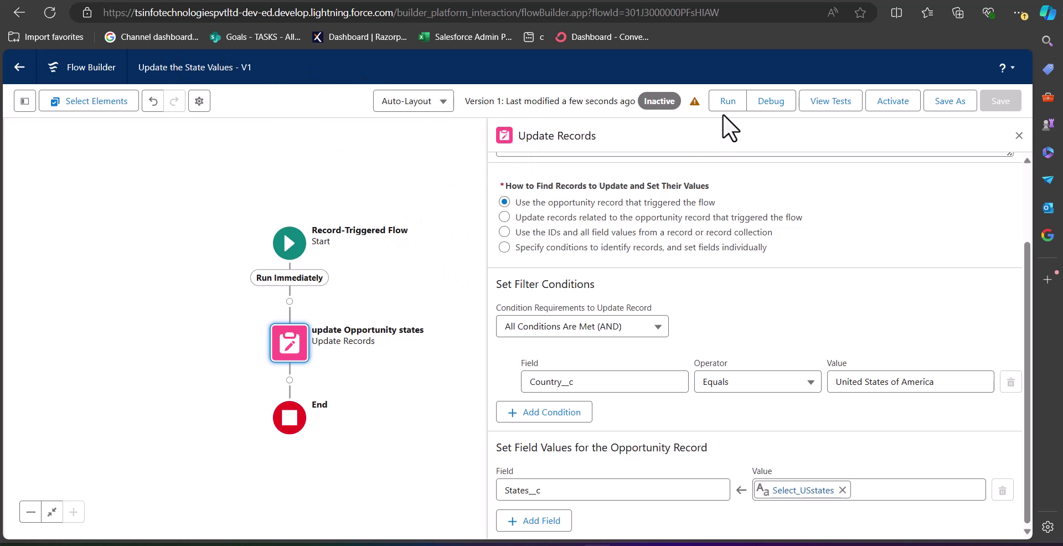
click(770, 103)
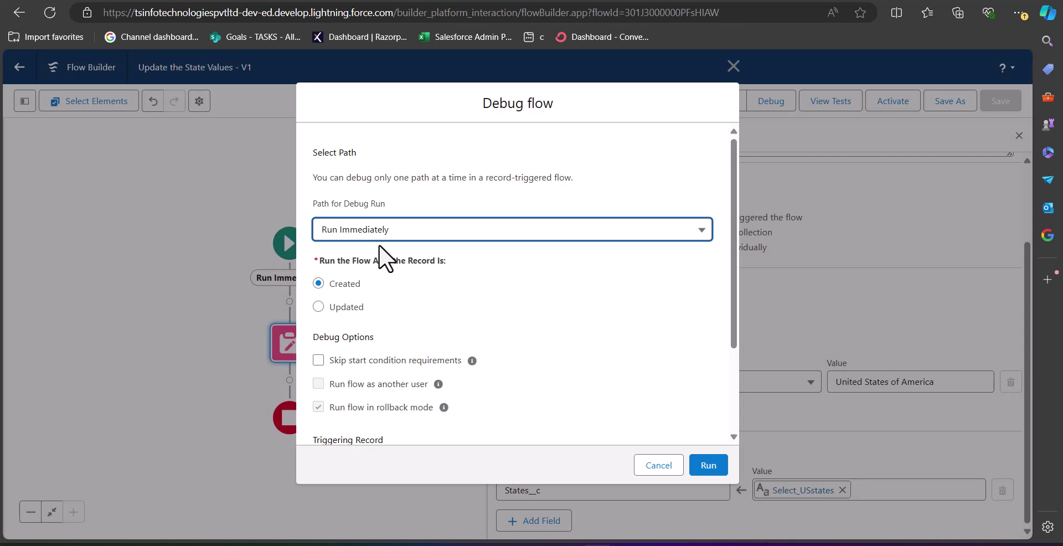
Debug the flow as an update to Texas Housings with Country set to United States of America
click(318, 307)
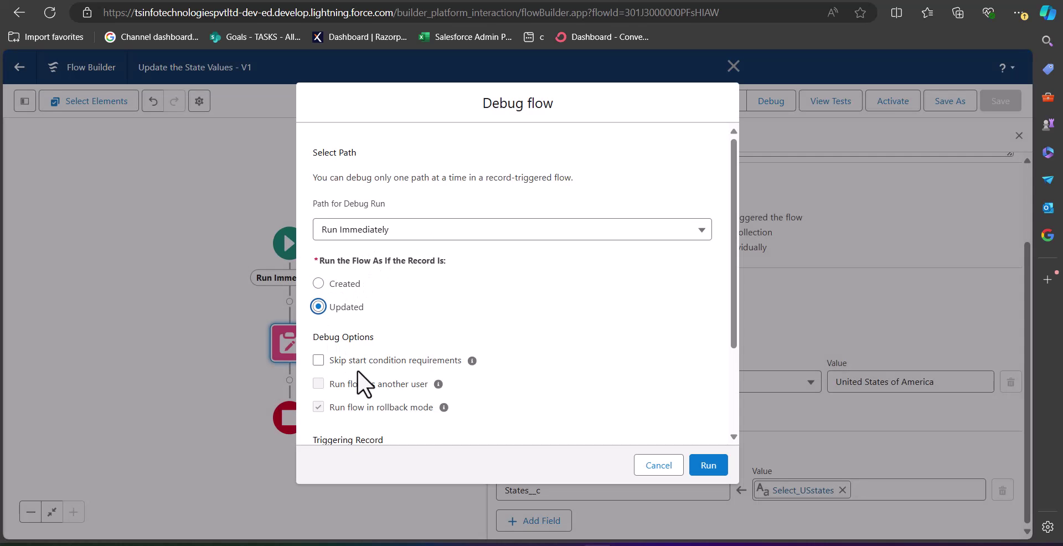
scroll(366, 382, down, 2)
click(380, 384)
scroll(429, 387, down, 2)
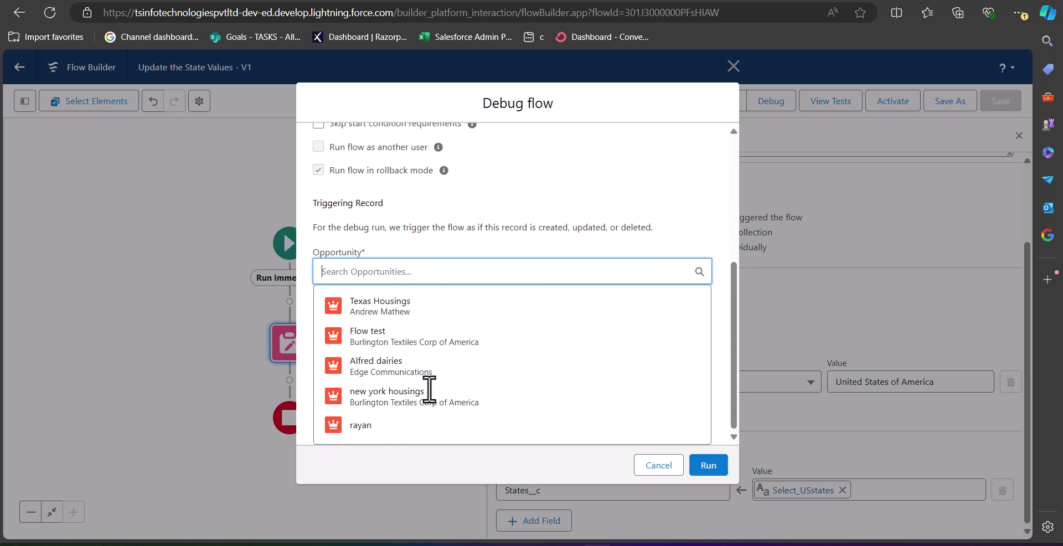
click(421, 297)
scroll(423, 346, down, 10)
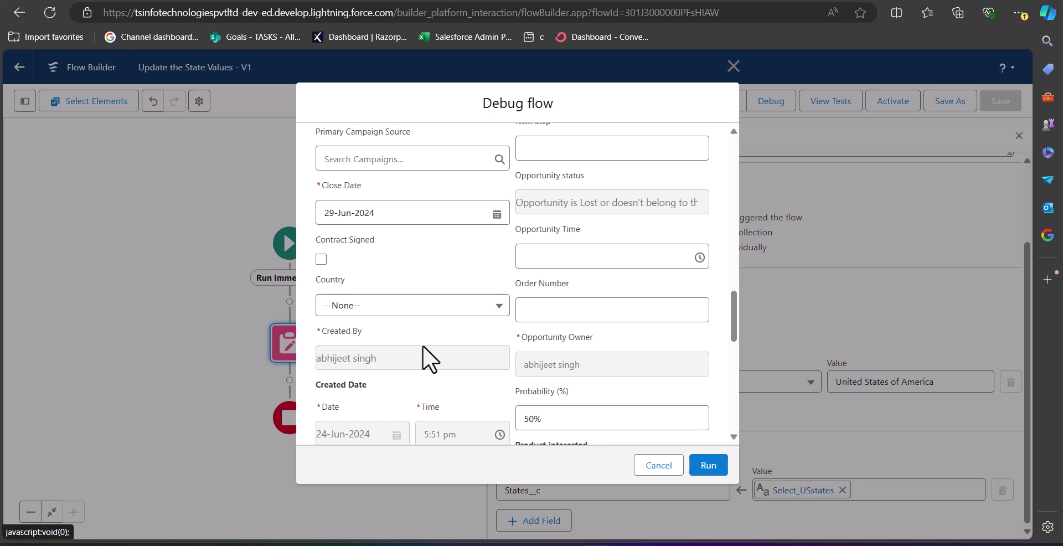
scroll(423, 344, down, 5)
scroll(423, 332, up, 5)
click(413, 311)
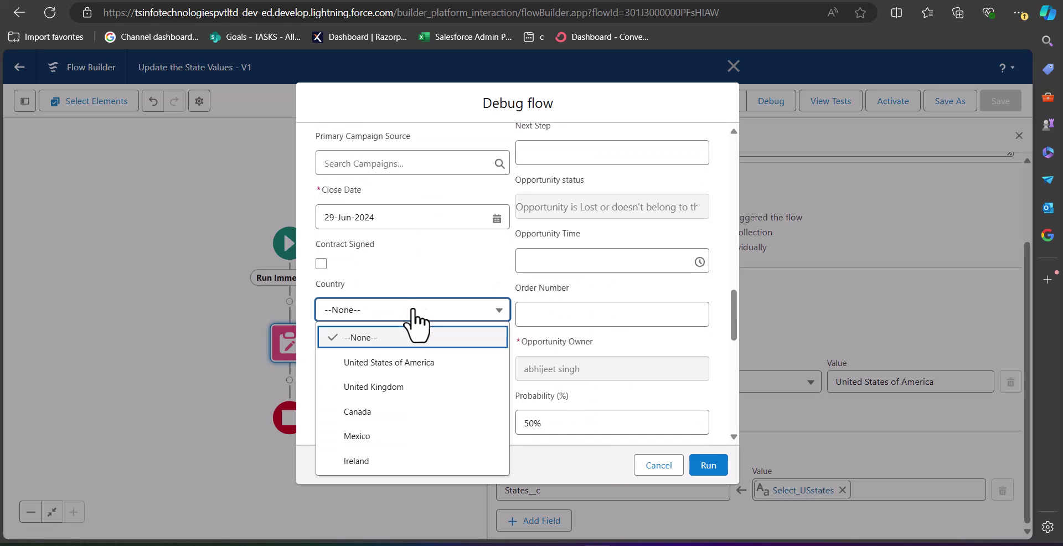
click(389, 363)
click(709, 467)
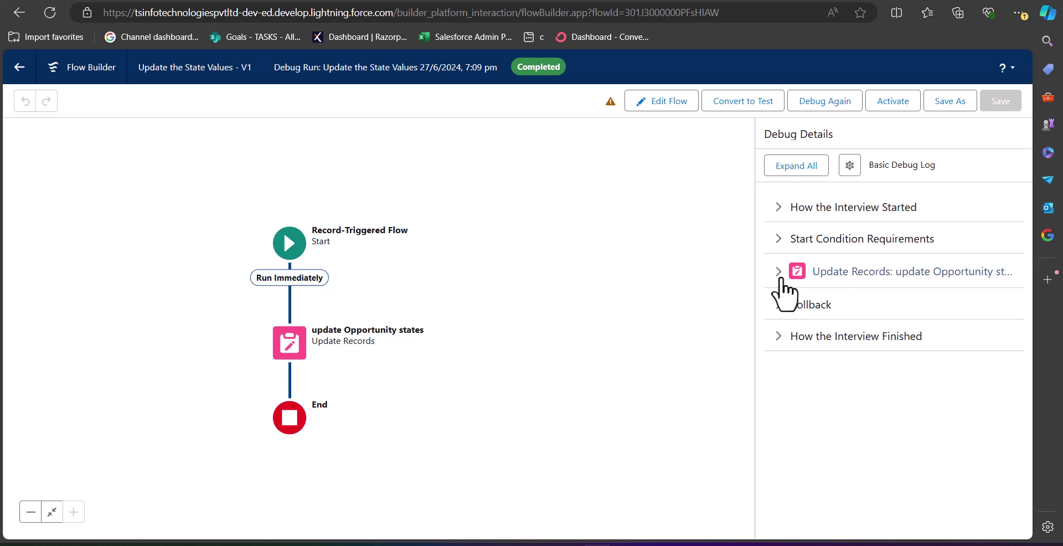
click(780, 277)
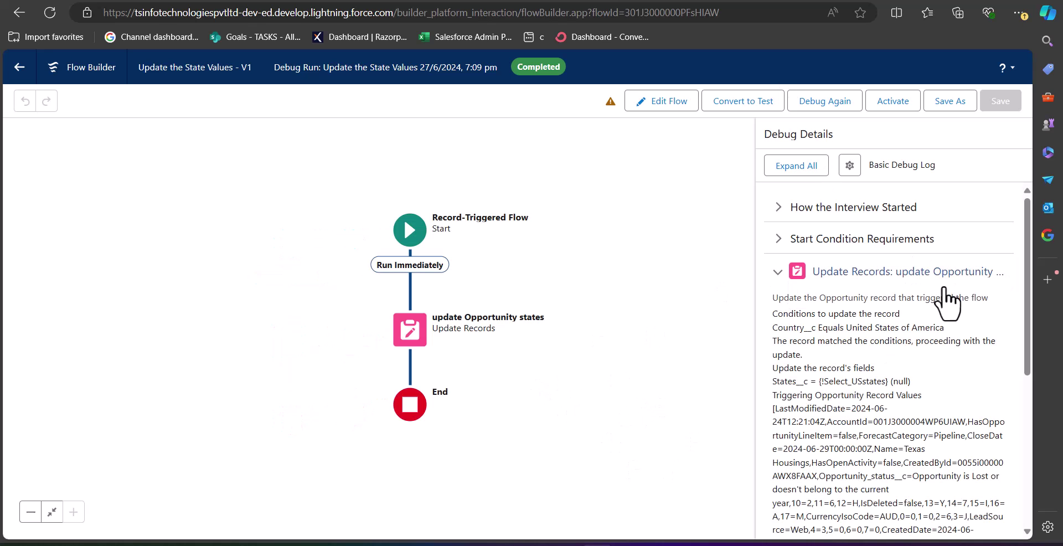
scroll(863, 339, down, 5)
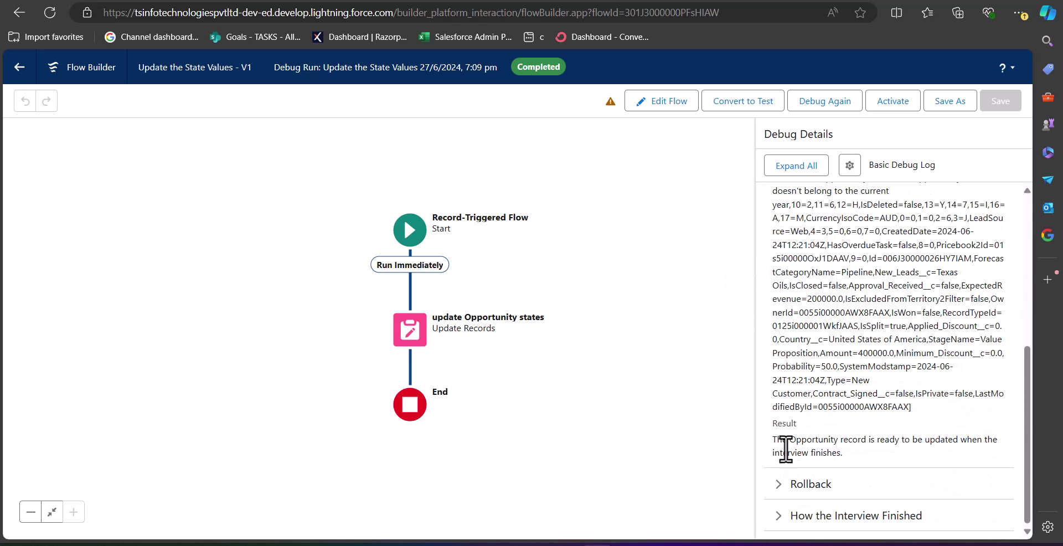
click(774, 288)
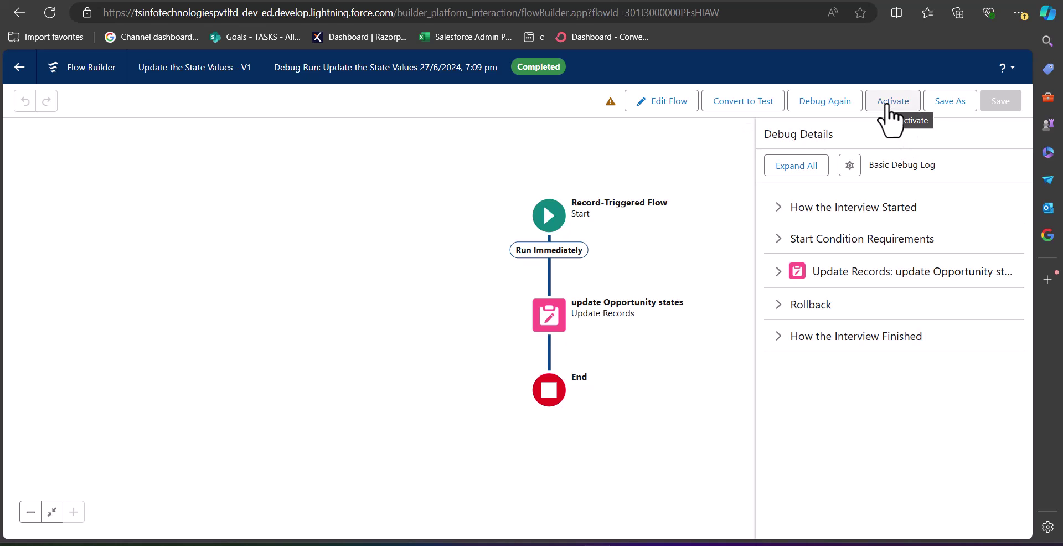
click(888, 109)
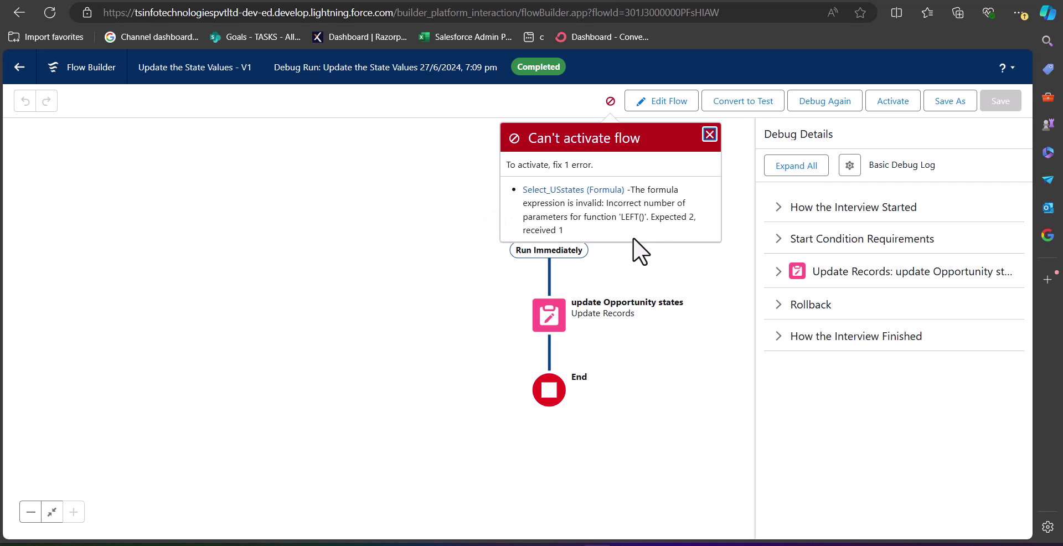
Return to edit mode, dismiss the activation error, and open the Select_USstates formula
click(674, 109)
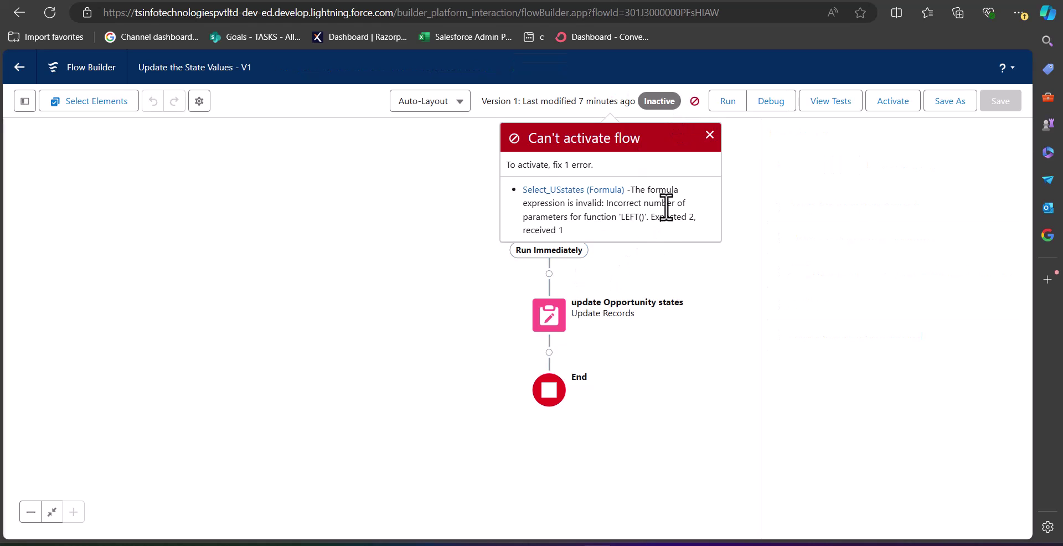
click(710, 137)
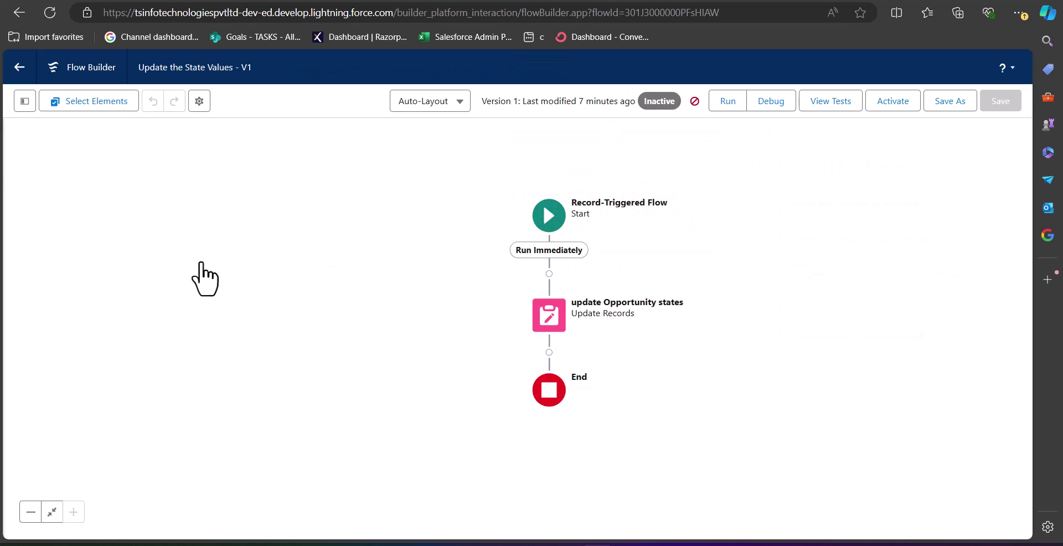
click(24, 101)
click(47, 290)
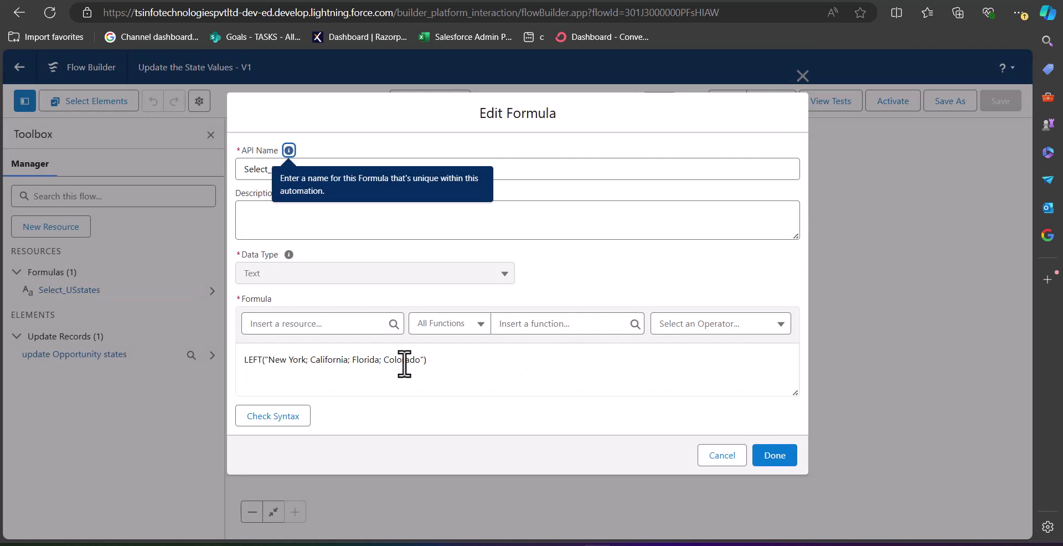
Add null as LEFT()'s second parameter in Select_USstates, validate it, then save and activate
click(422, 360)
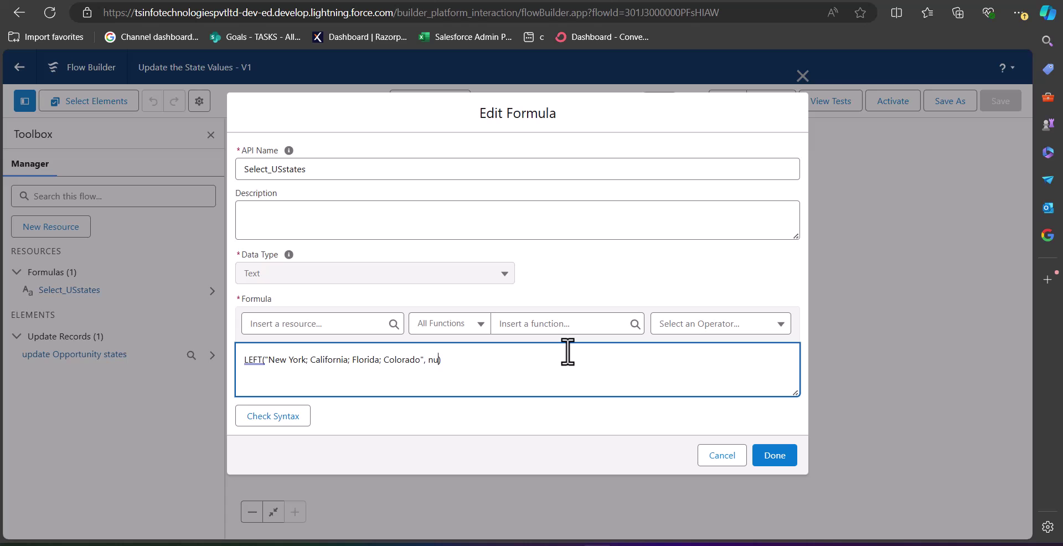
click(277, 418)
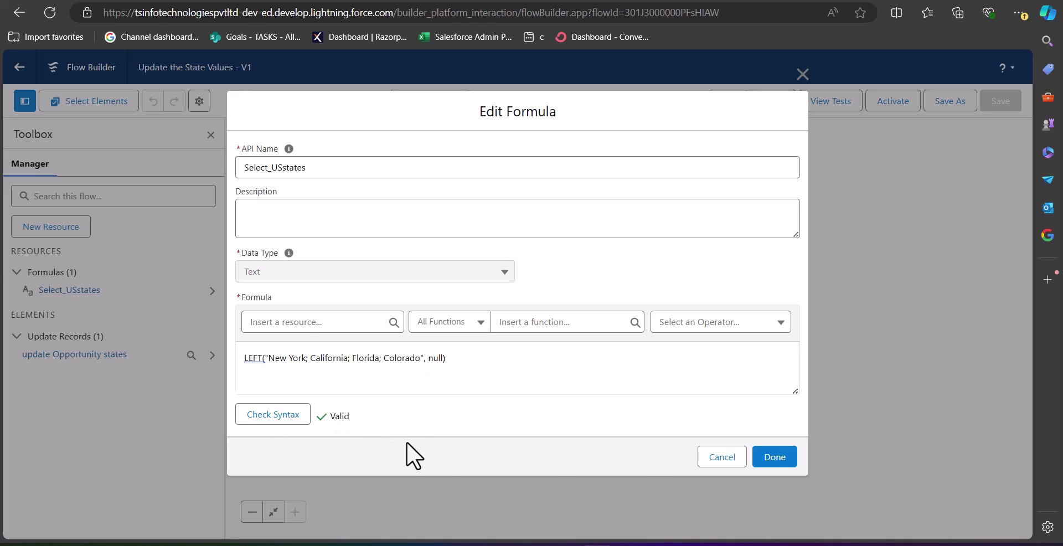
click(771, 459)
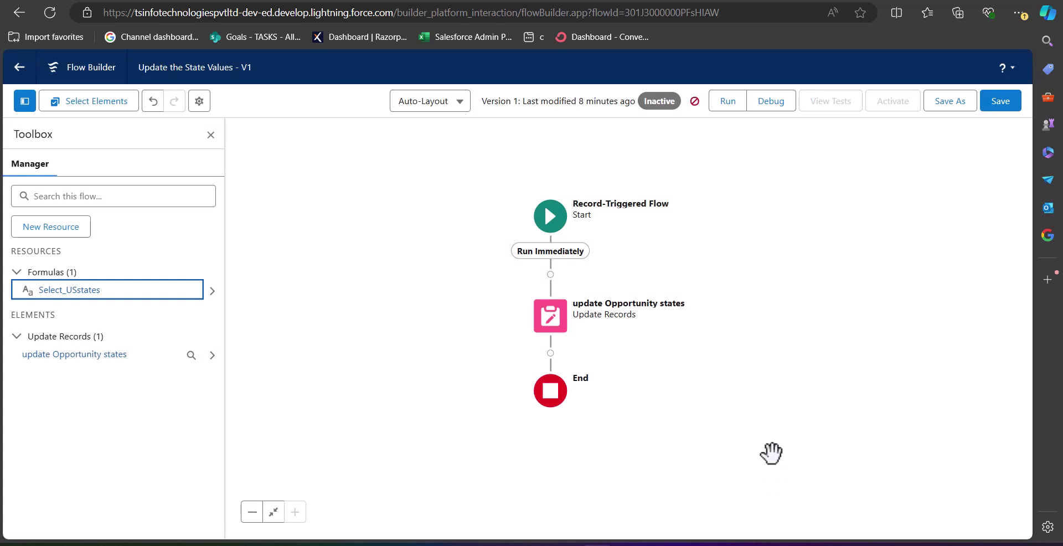
click(999, 106)
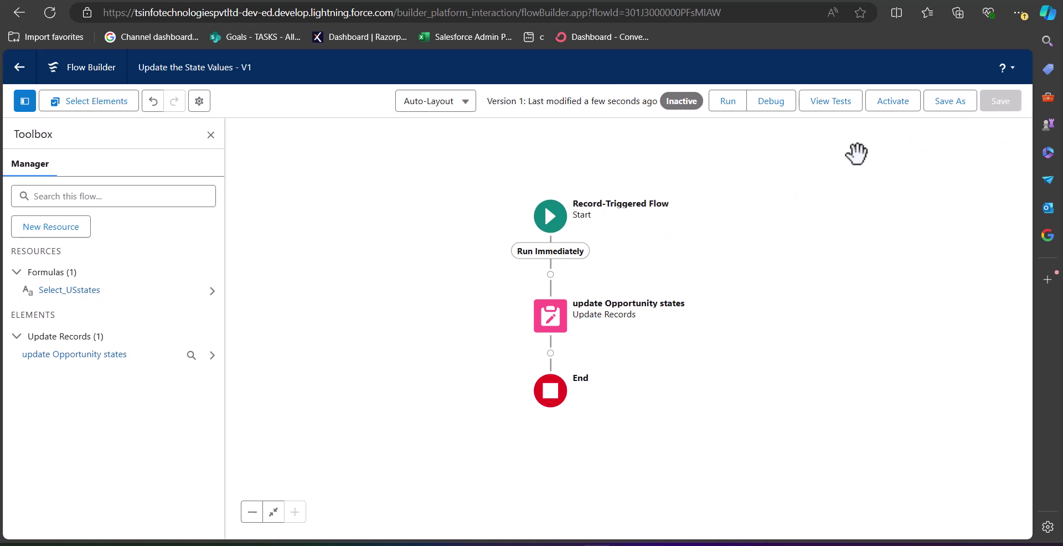
click(890, 106)
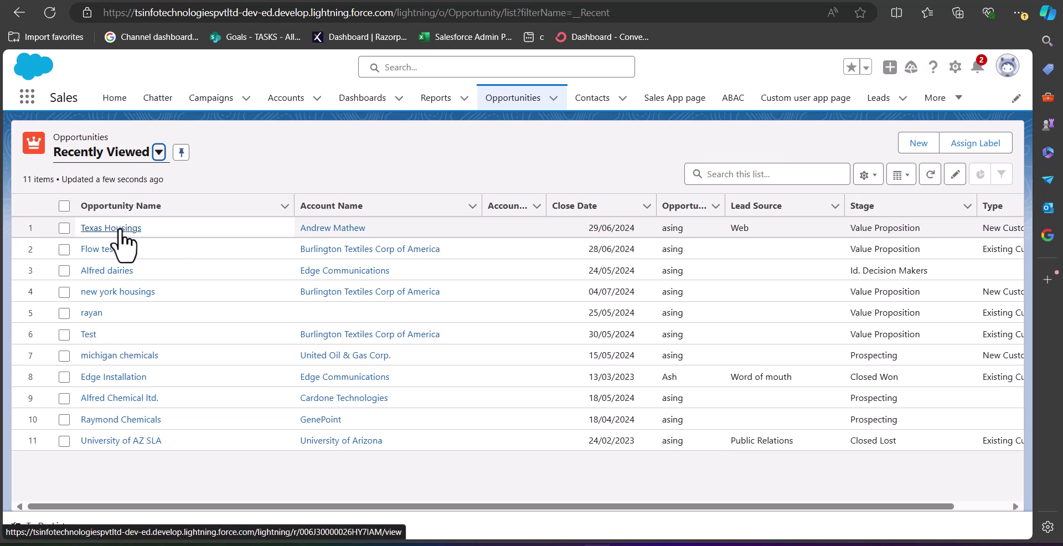
Open the Texas Housings opportunity from the Recently Viewed list
click(121, 230)
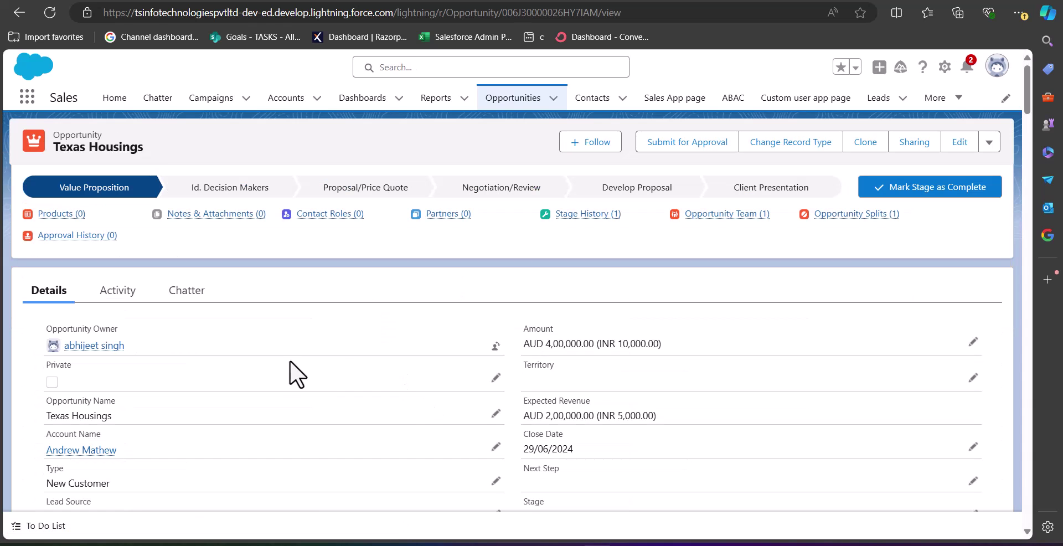
Edit Texas Housings, set Country to United States of America, and save it
click(959, 145)
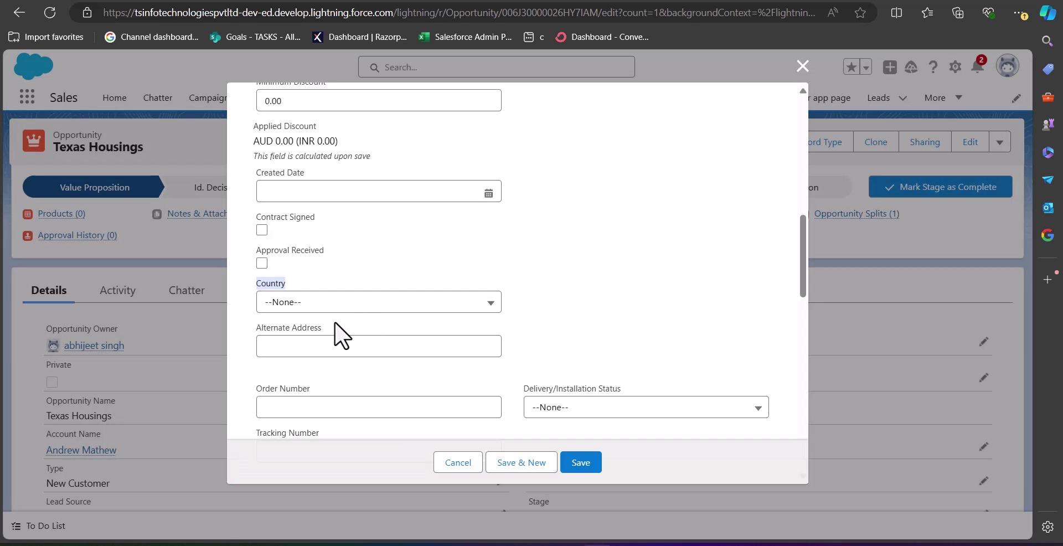
click(337, 304)
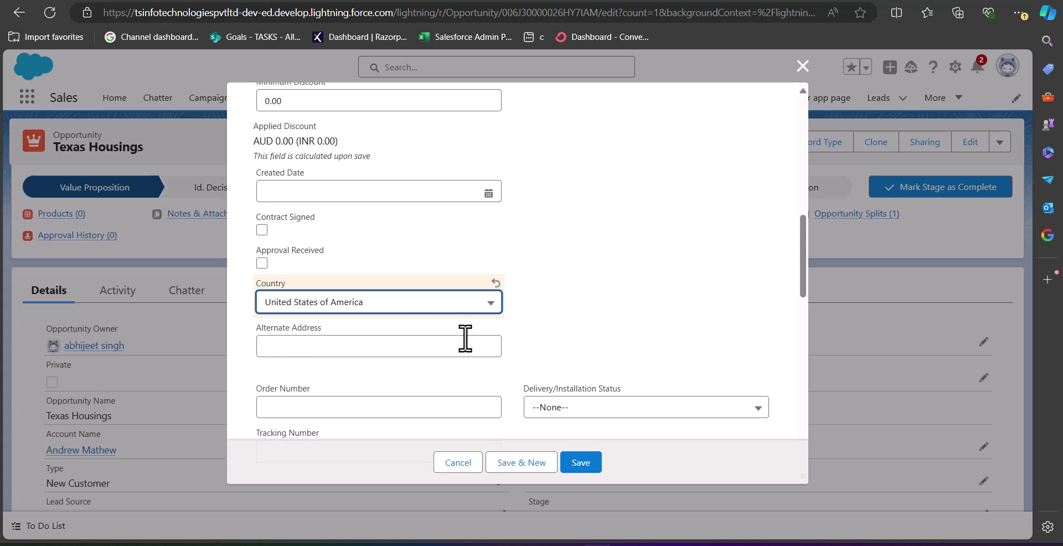
scroll(465, 341, down, 10)
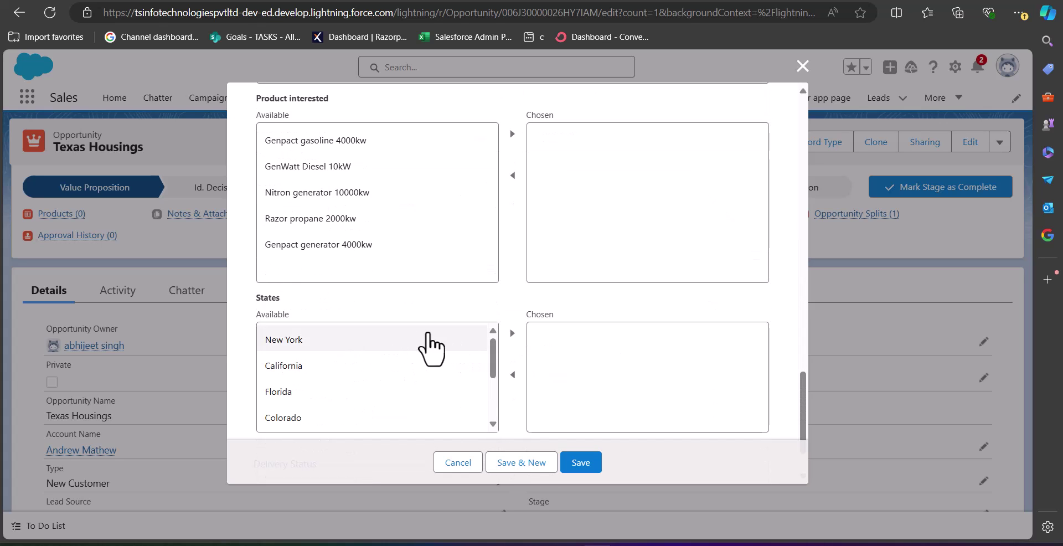
scroll(361, 357, down, 5)
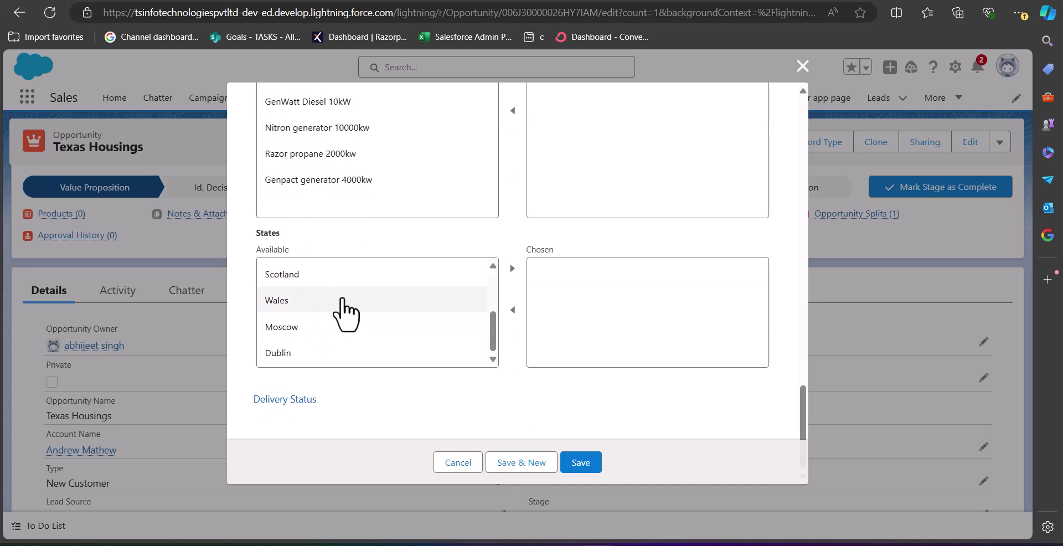
scroll(328, 251, up, 10)
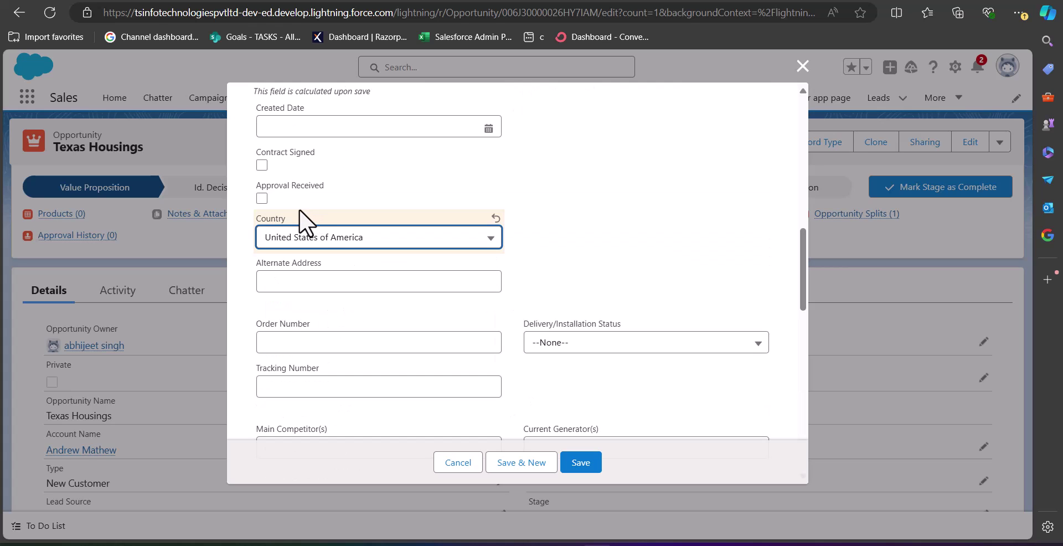
click(583, 466)
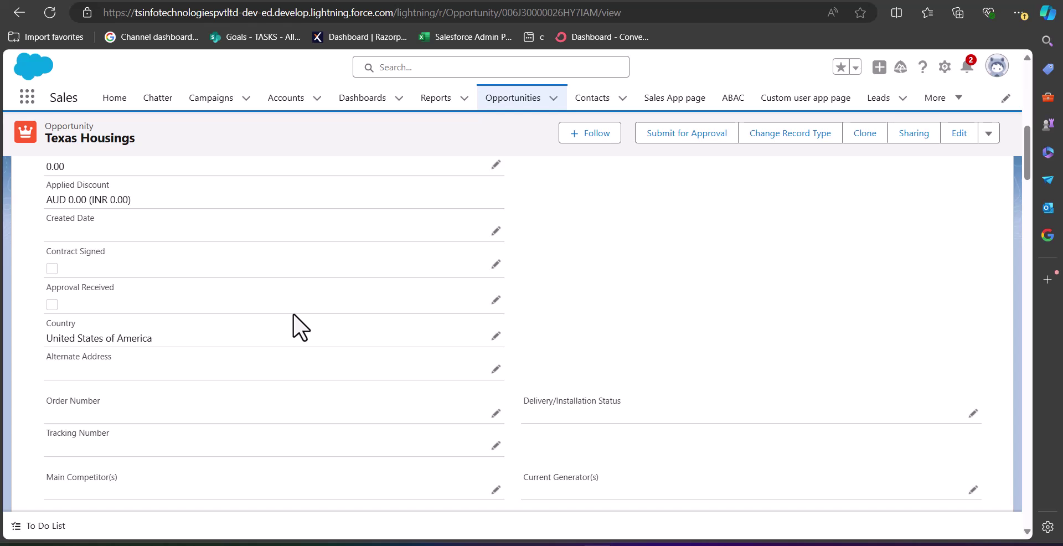
Inspect the Texas Housings States field in its inline editor, then close it
scroll(118, 360, down, 5)
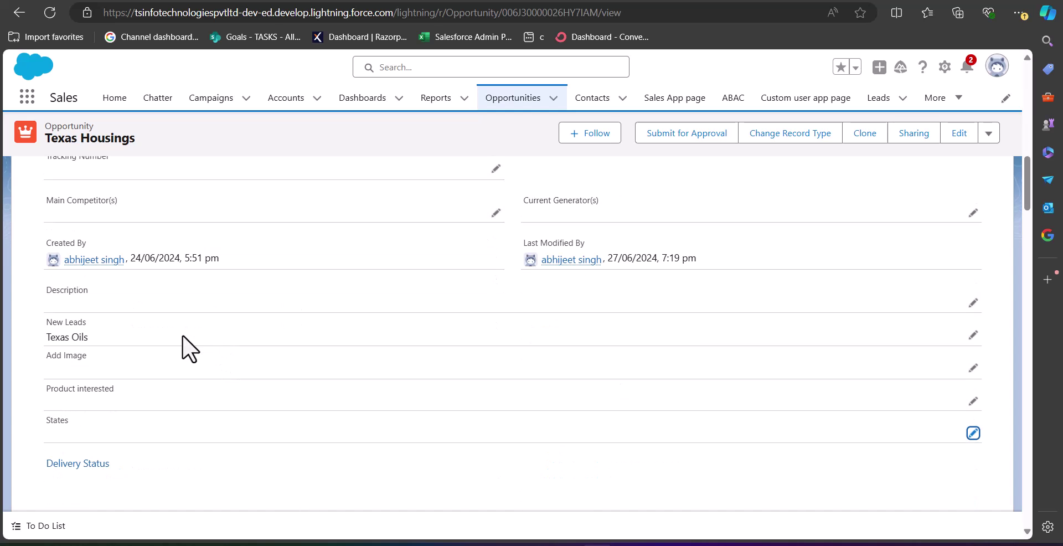
click(976, 430)
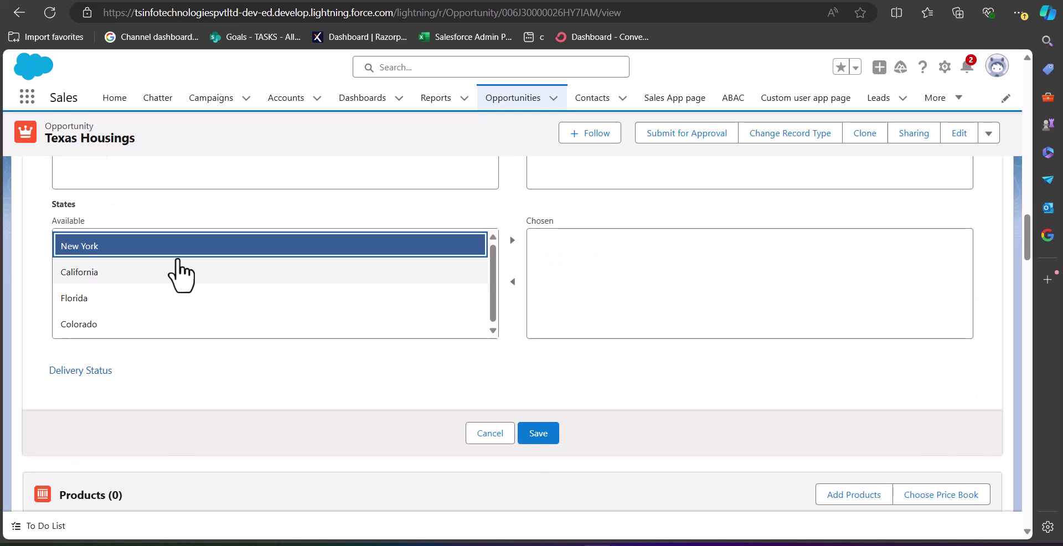
click(538, 433)
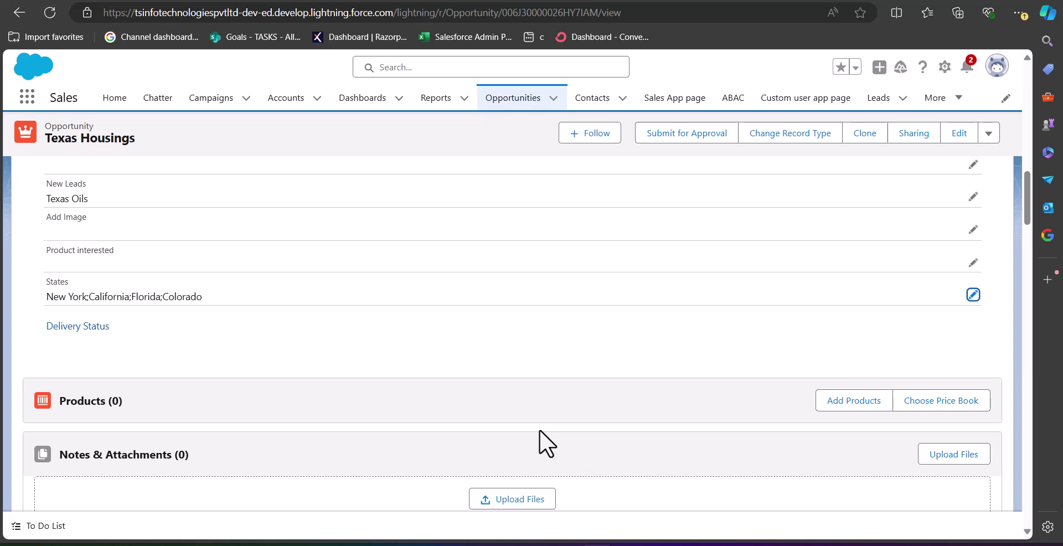